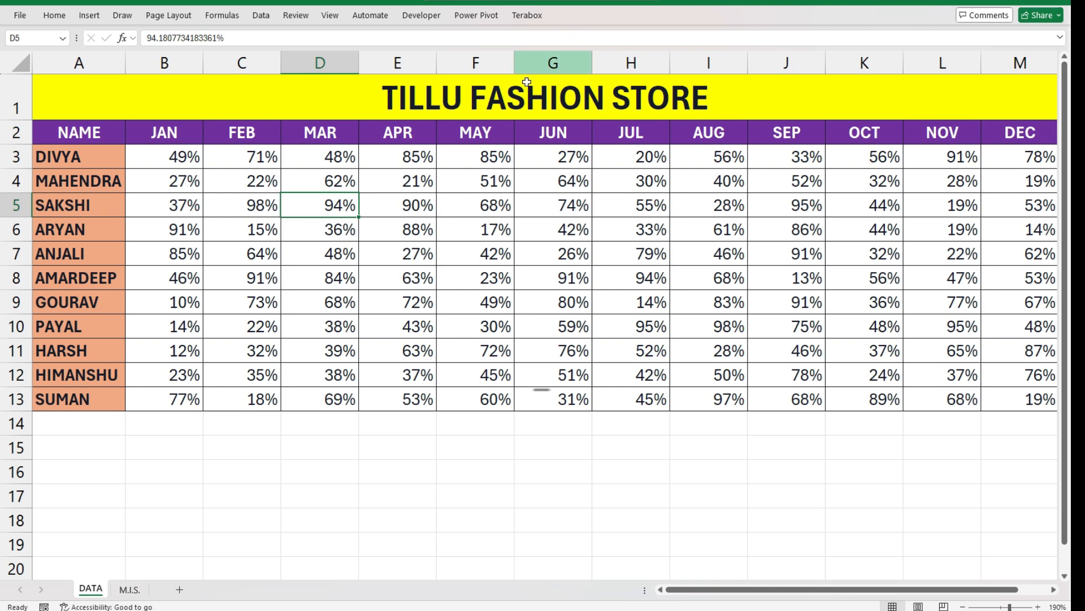
- Examine the sales table's title, month headers, employee name column and the January to March percentages on the DATA sheet
{"action": "left_click", "coordinate": [80, 133]}
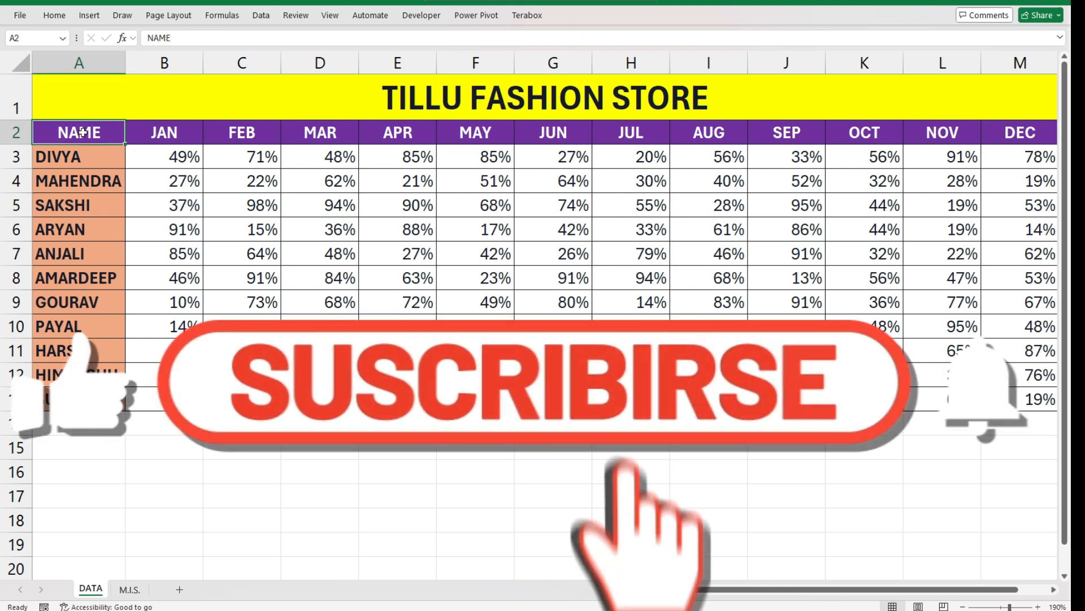
{"action": "left_click", "coordinate": [354, 100]}
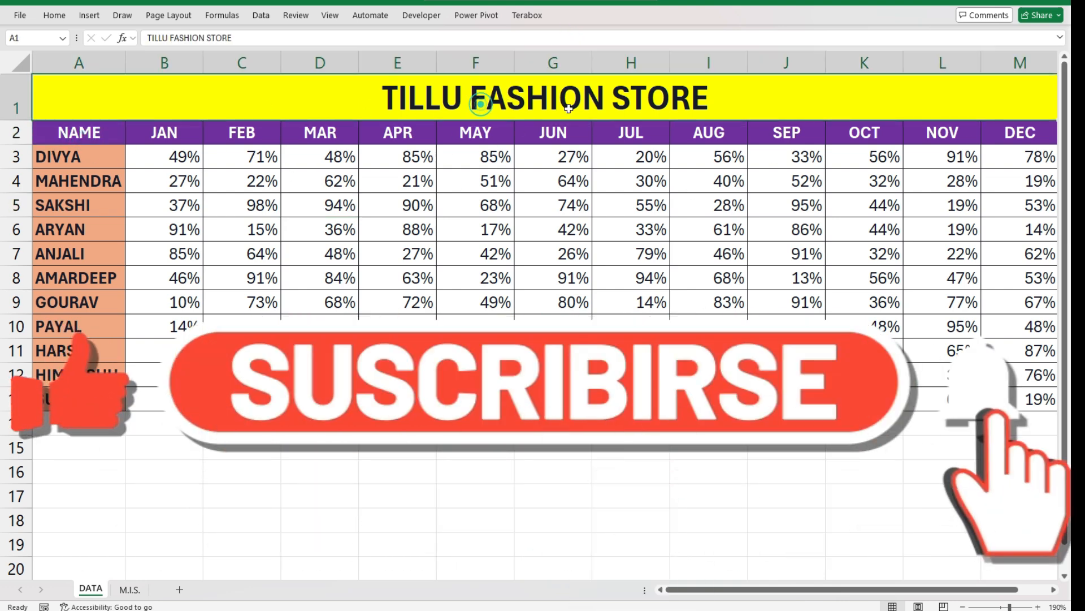
{"action": "left_click_drag", "start_coordinate": [71, 132], "coordinate": [1015, 148]}
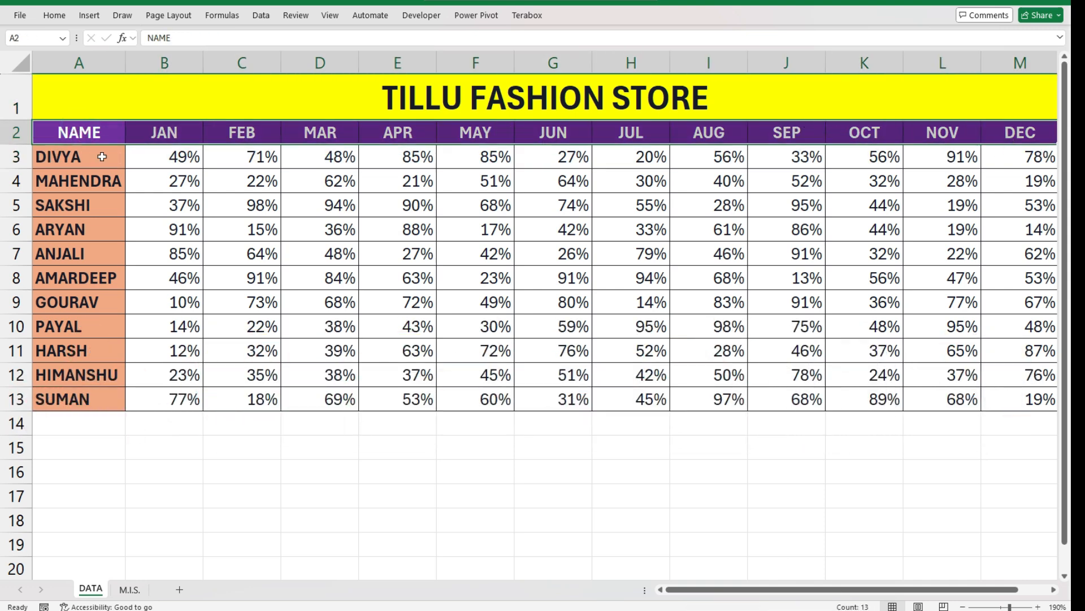
{"action": "left_click_drag", "start_coordinate": [102, 157], "coordinate": [91, 397]}
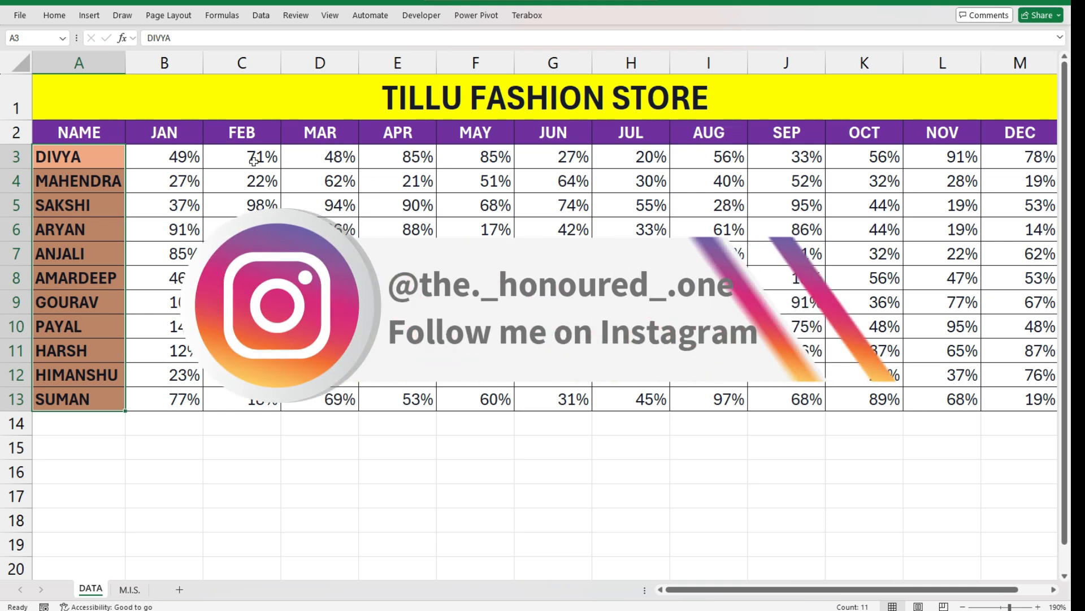
{"action": "left_click", "coordinate": [338, 179]}
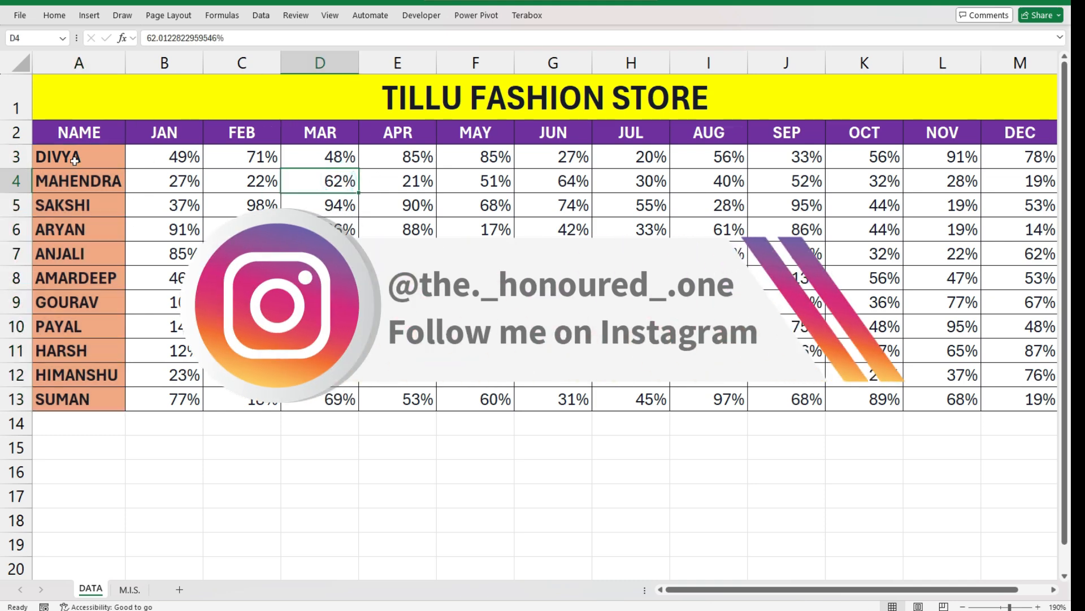
{"action": "left_click_drag", "start_coordinate": [74, 161], "coordinate": [79, 399]}
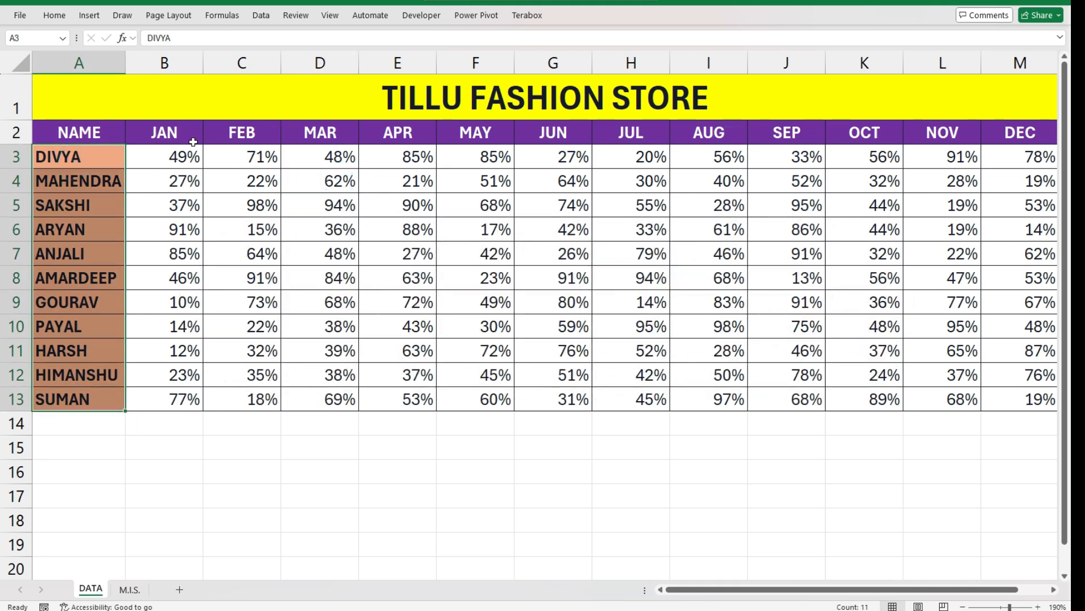
{"action": "left_click_drag", "start_coordinate": [187, 157], "coordinate": [169, 399]}
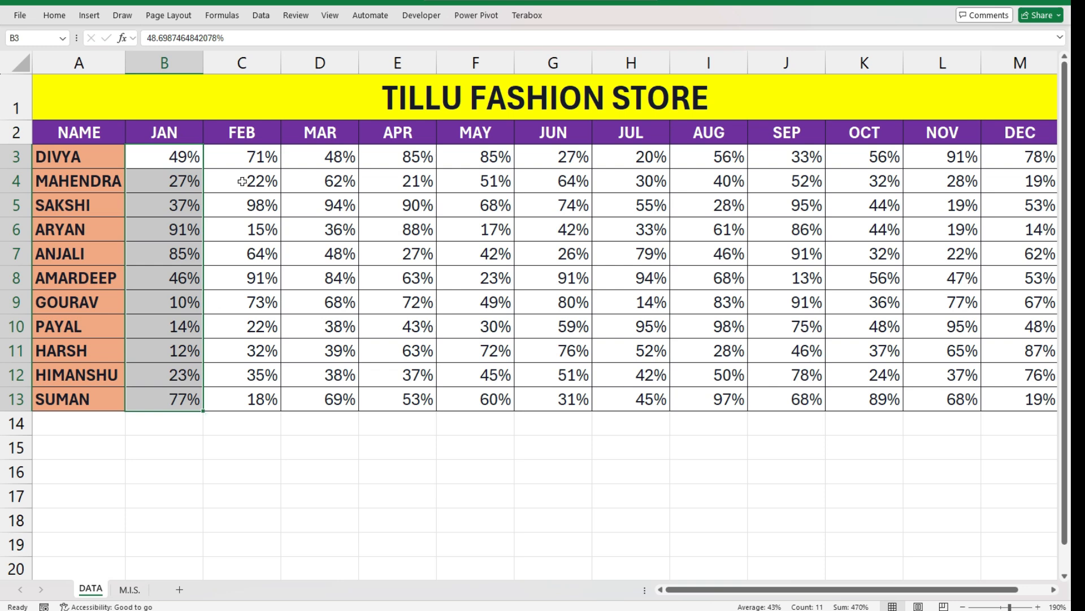
{"action": "left_click_drag", "start_coordinate": [236, 148], "coordinate": [243, 399]}
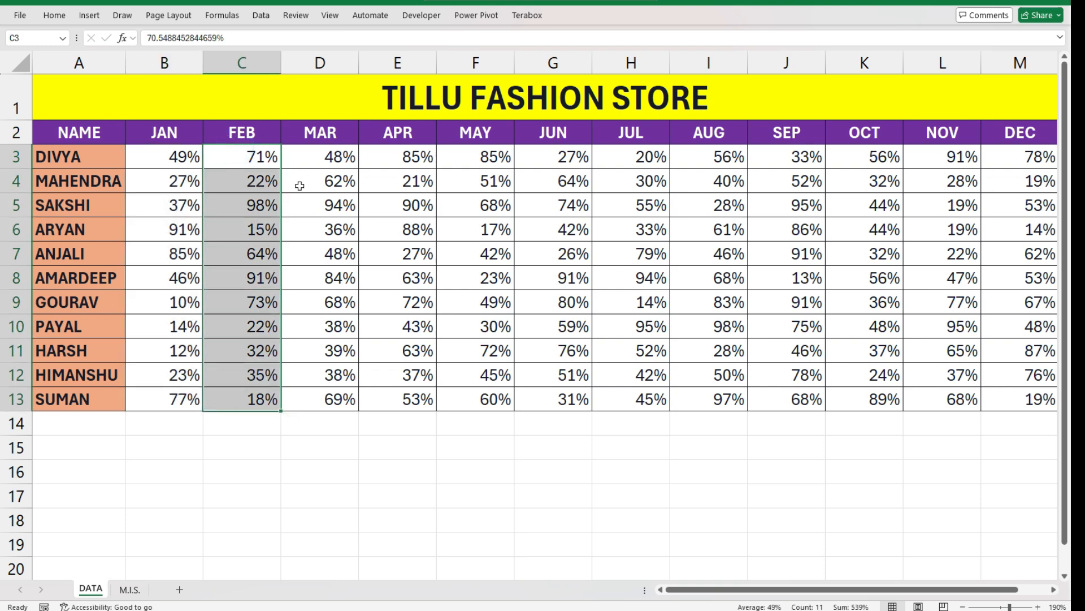
{"action": "left_click_drag", "start_coordinate": [309, 162], "coordinate": [320, 400]}
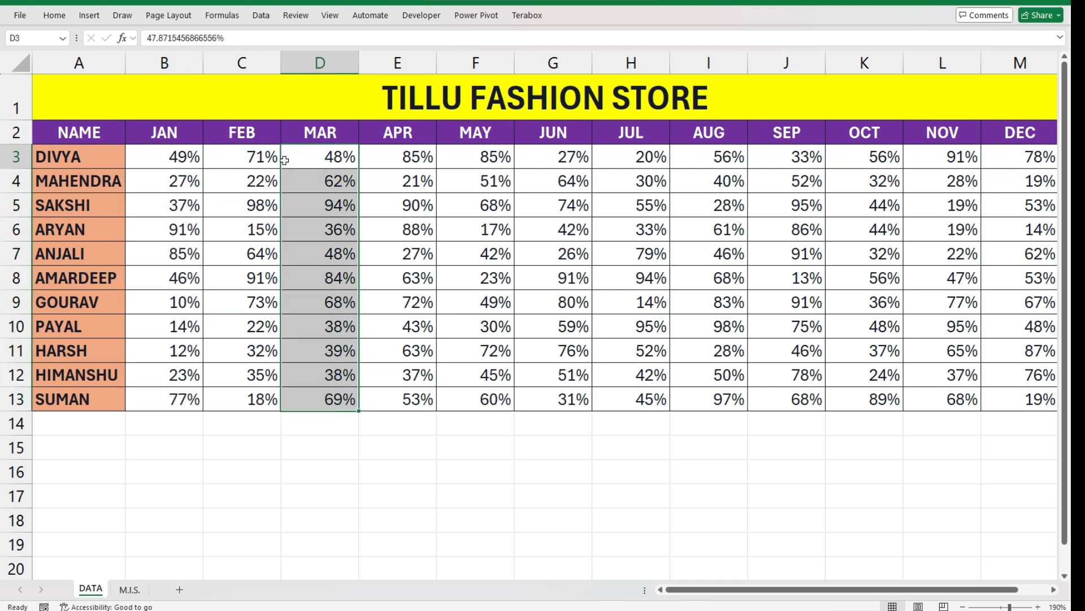
{"action": "left_click", "coordinate": [284, 160]}
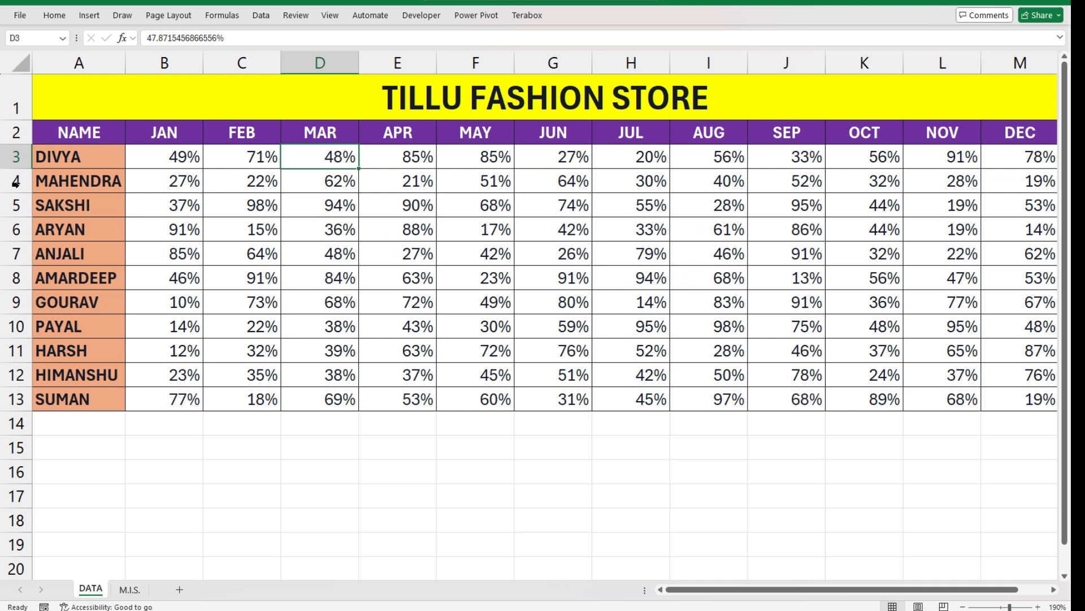
- Copy the NAME column with its header from the DATA sheet to A1 of the M.I.S. sheet and autofit column A
{"action": "left_click_drag", "start_coordinate": [95, 127], "coordinate": [89, 399]}
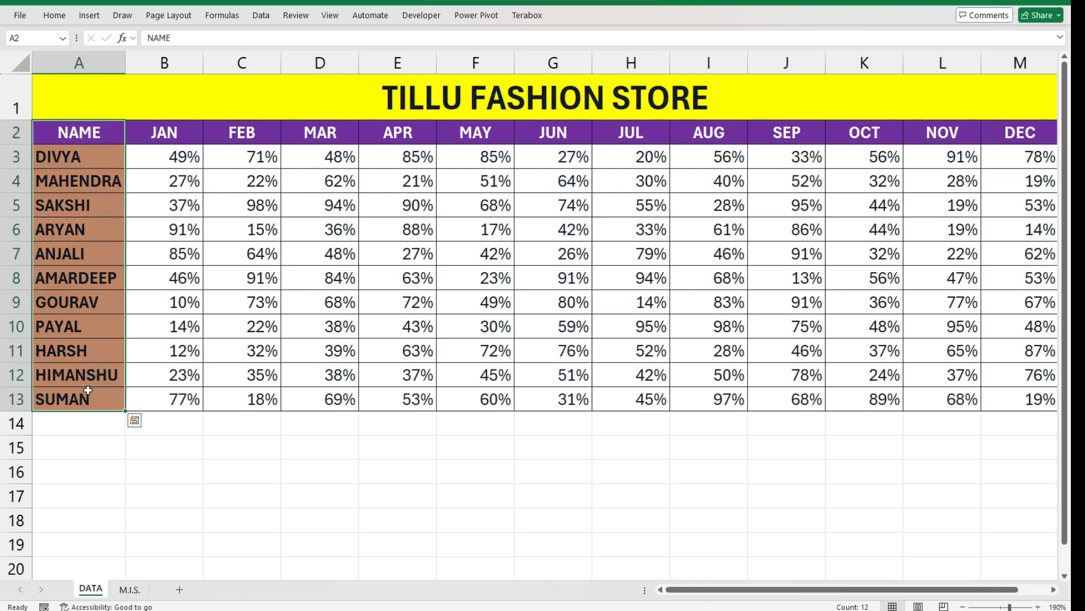
{"action": "key", "text": "ctrl+c"}
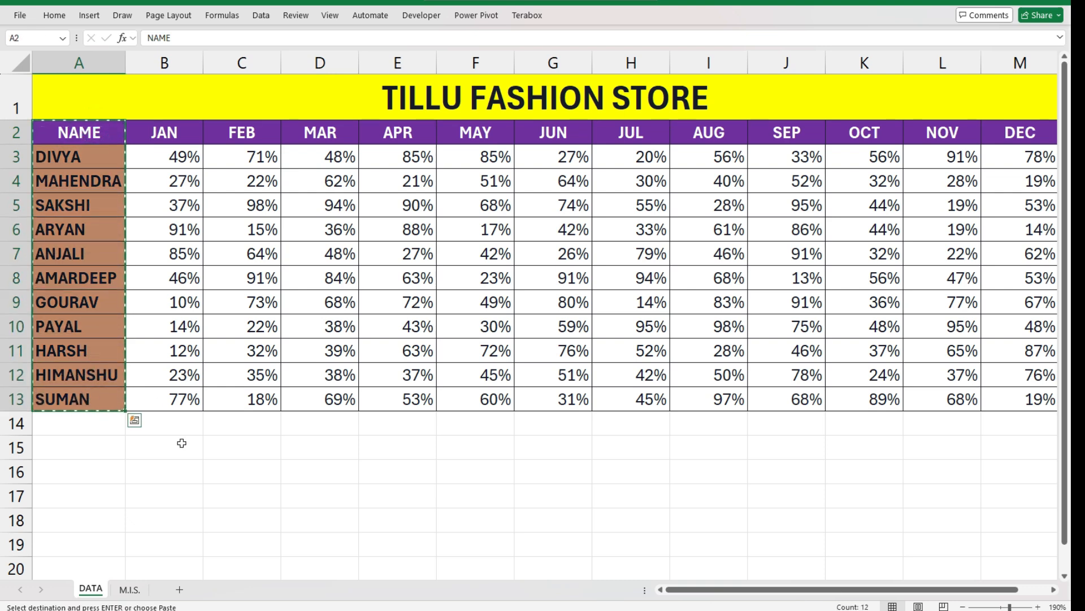
{"action": "left_click", "coordinate": [130, 590]}
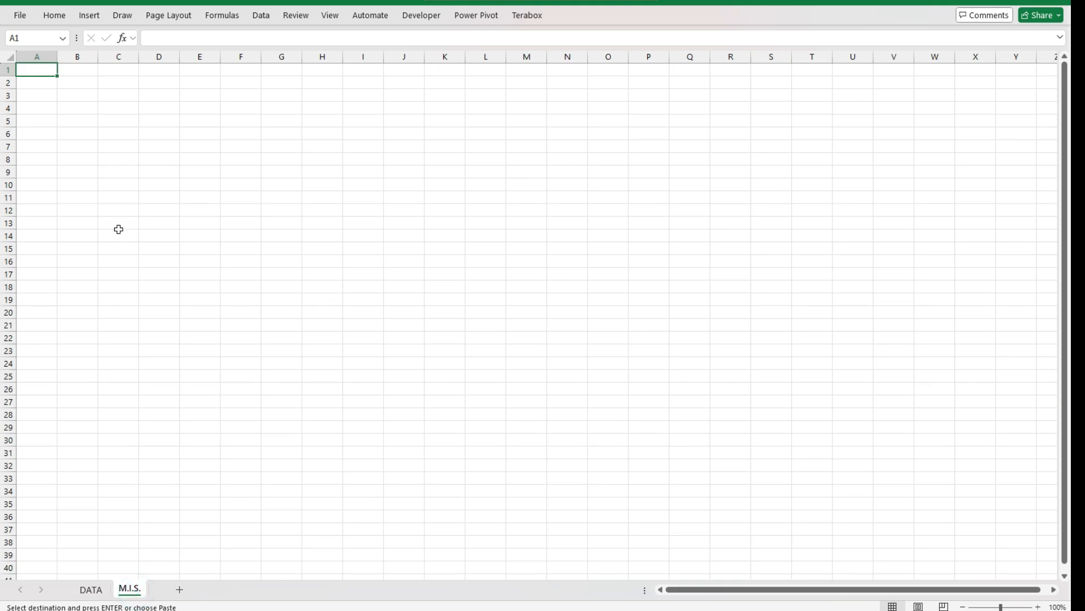
{"action": "key", "text": "ctrl+v"}
{"action": "scroll", "coordinate": [118, 229], "scroll_direction": "up", "scroll_amount": 8}
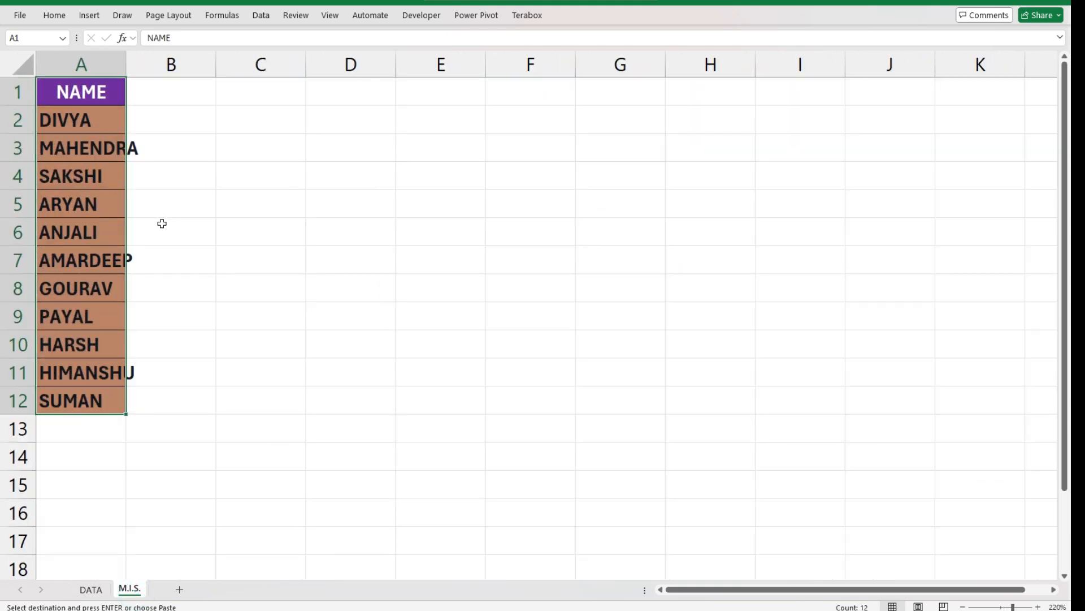
{"action": "double_click", "coordinate": [127, 57]}
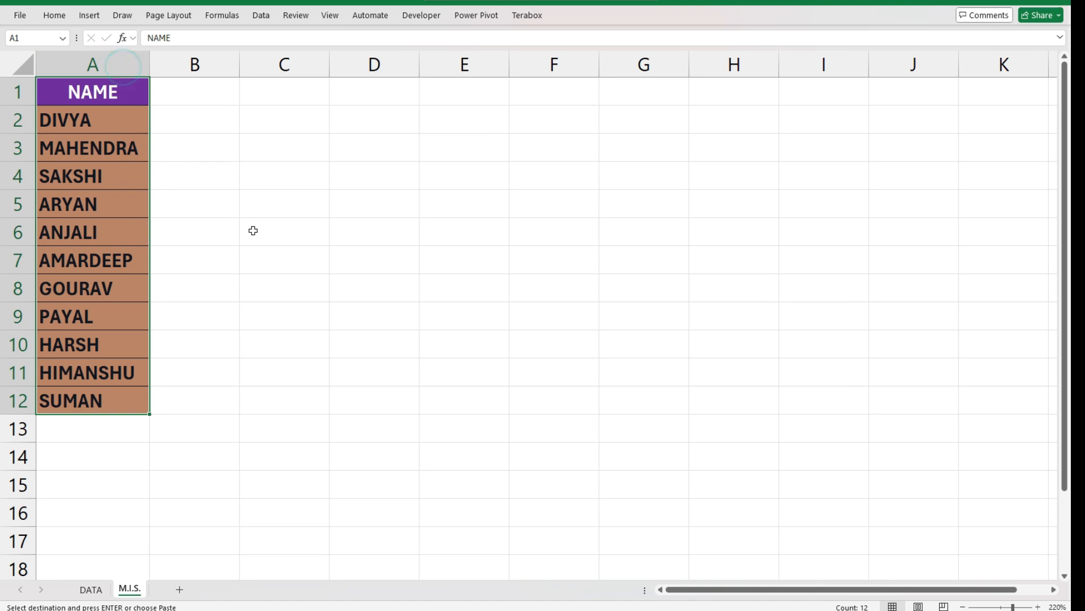
{"action": "left_click", "coordinate": [294, 232]}
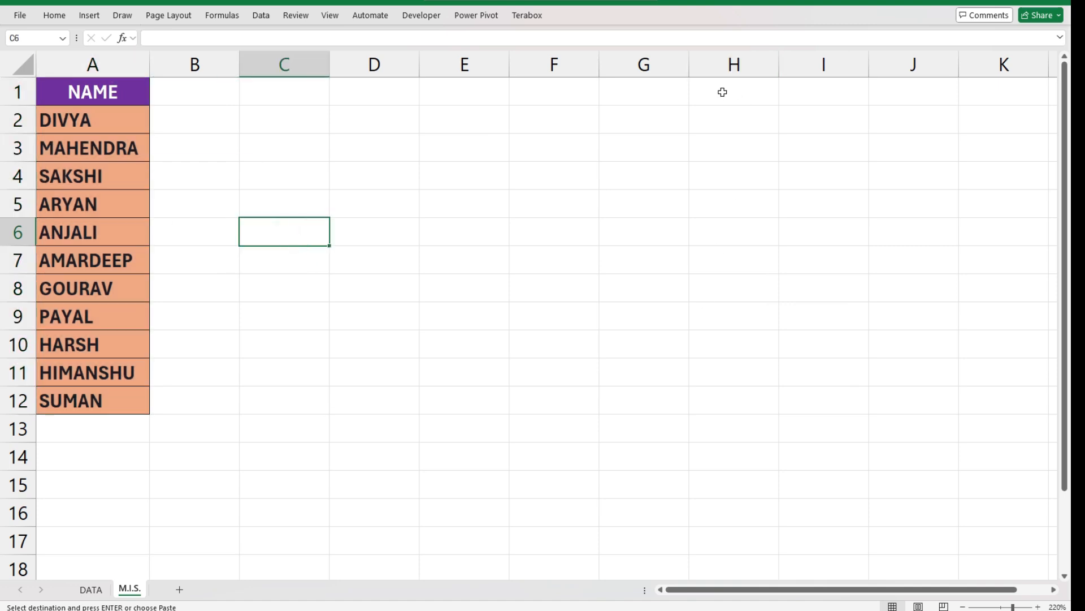
- Enter the labels MONTH in H1 and TARGET in J1 of the M.I.S. sheet
{"action": "left_click", "coordinate": [703, 91]}
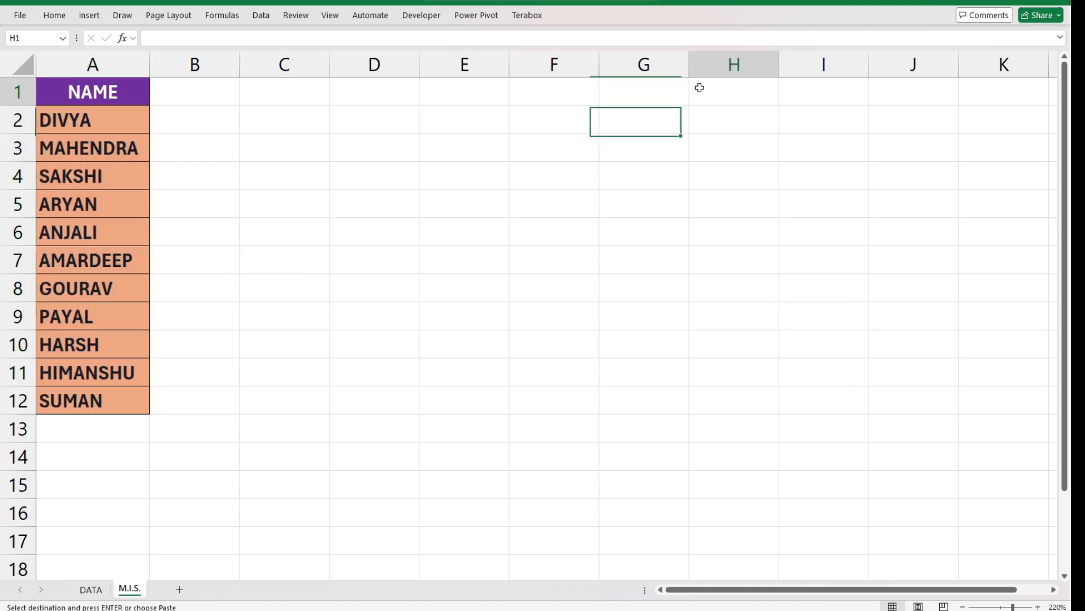
{"action": "key", "text": "Escape"}
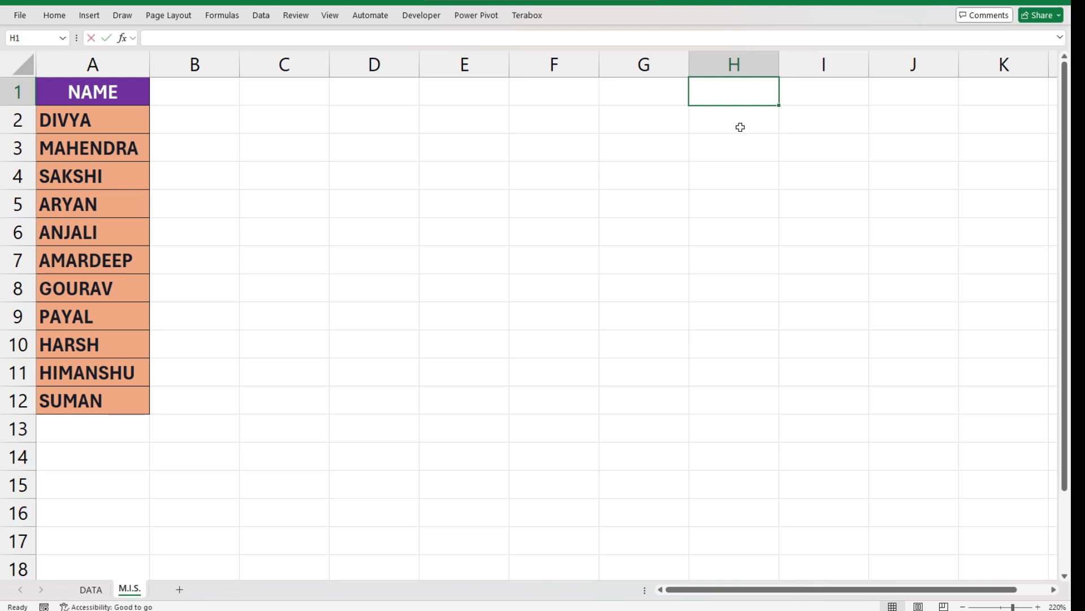
{"action": "type", "text": "month"}
{"action": "key", "text": "BackSpace"}
{"action": "key", "text": "BackSpace"}
{"action": "key", "text": "BackSpace"}
{"action": "key", "text": "BackSpace"}
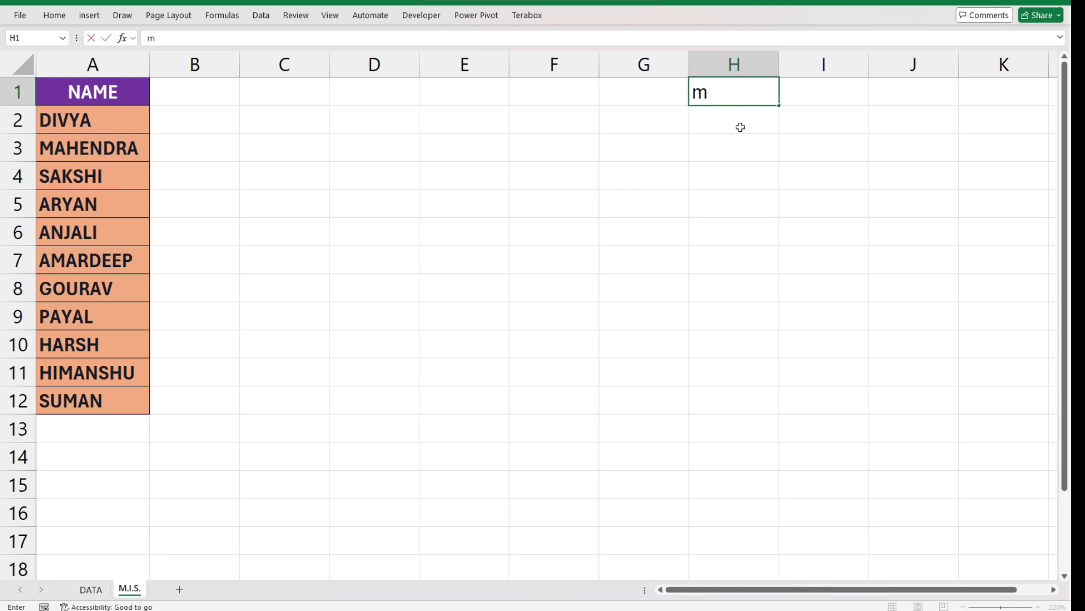
{"action": "type", "text": "OM"}
{"action": "key", "text": "BackSpace"}
{"action": "type", "text": "NTH"}
{"action": "key", "text": "Tab"}
{"action": "key", "text": "Tab"}
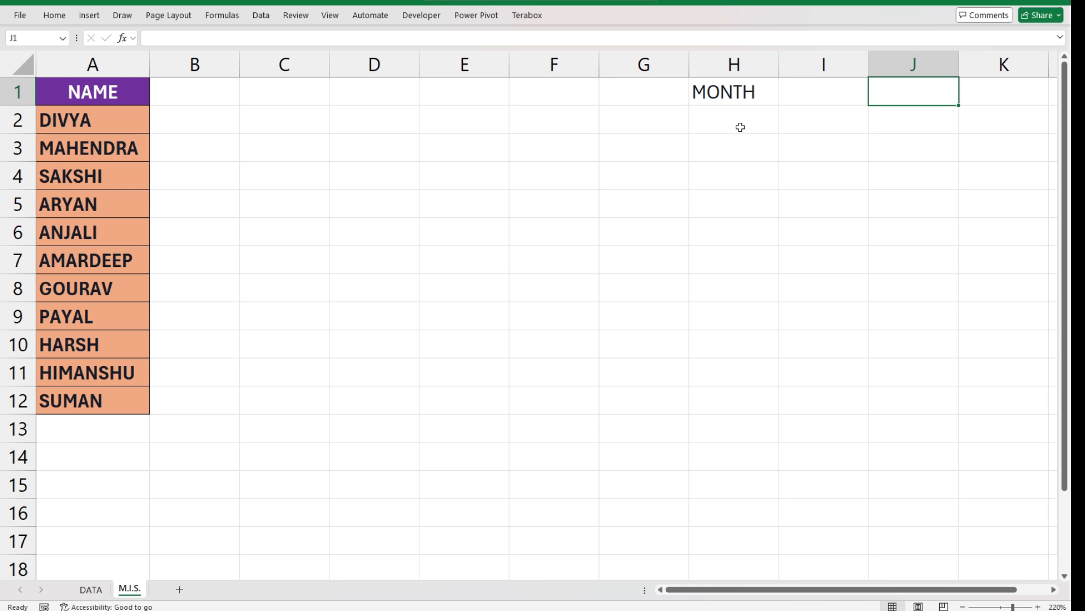
{"action": "type", "text": "TARGET"}
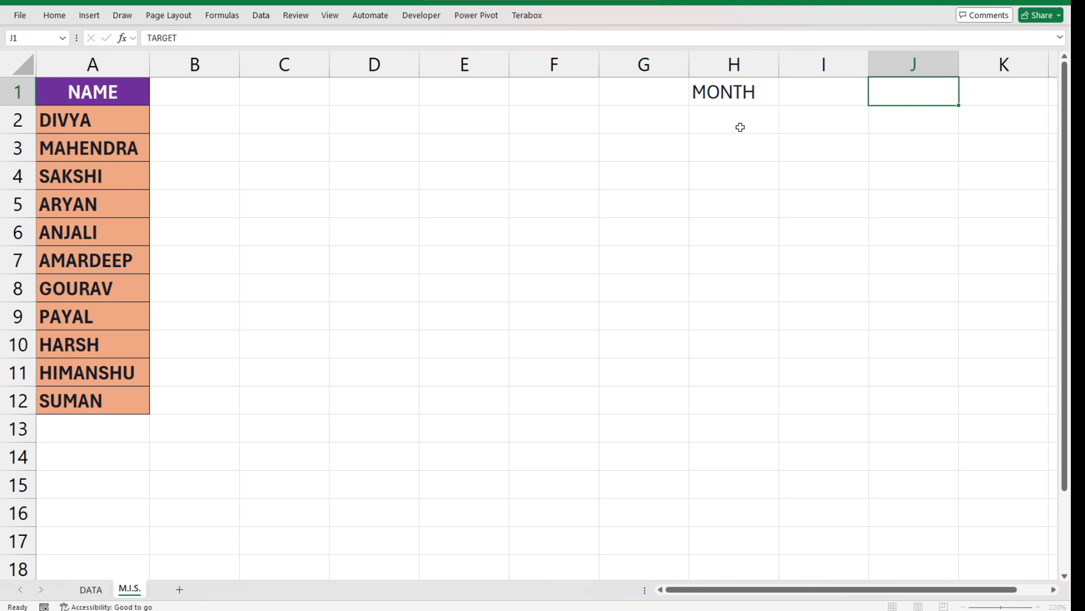
{"action": "key", "text": "Return"}
- Apply borders to every cell in H1:K1
{"action": "key", "text": "Up"}
{"action": "key", "text": "shift+Right"}
{"action": "key", "text": "shift+Right"}
{"action": "key", "text": "shift+Right"}
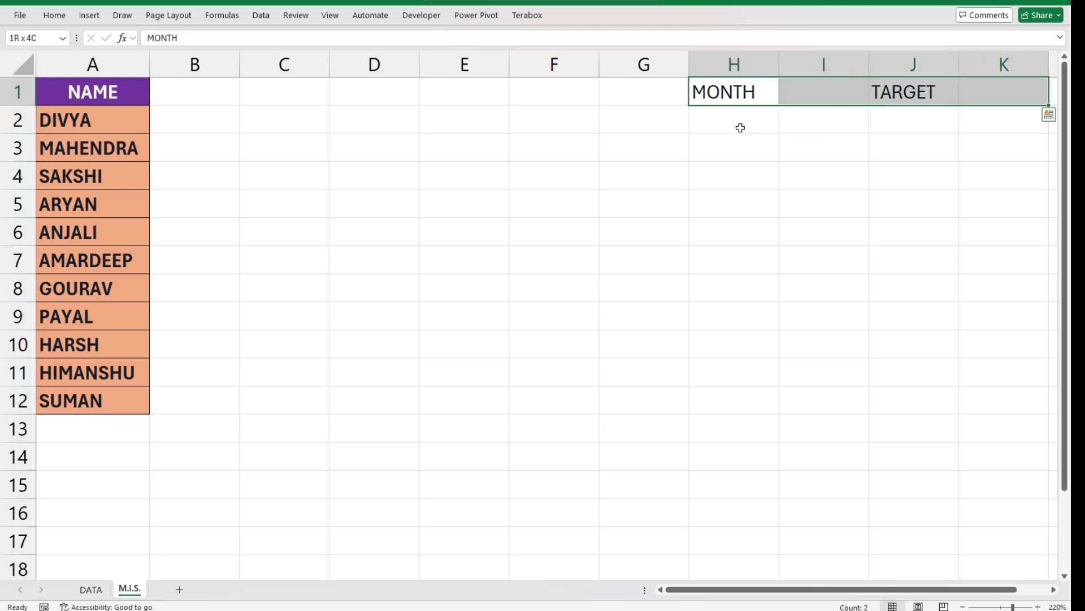
{"action": "left_click", "coordinate": [55, 15]}
{"action": "left_click", "coordinate": [150, 60]}
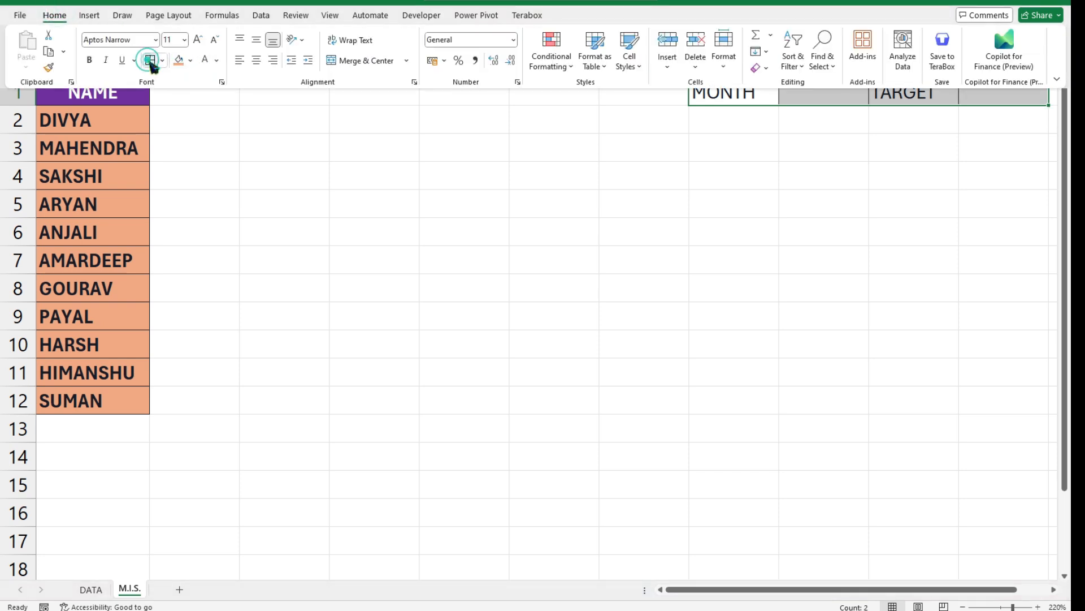
{"action": "left_click", "coordinate": [553, 205]}
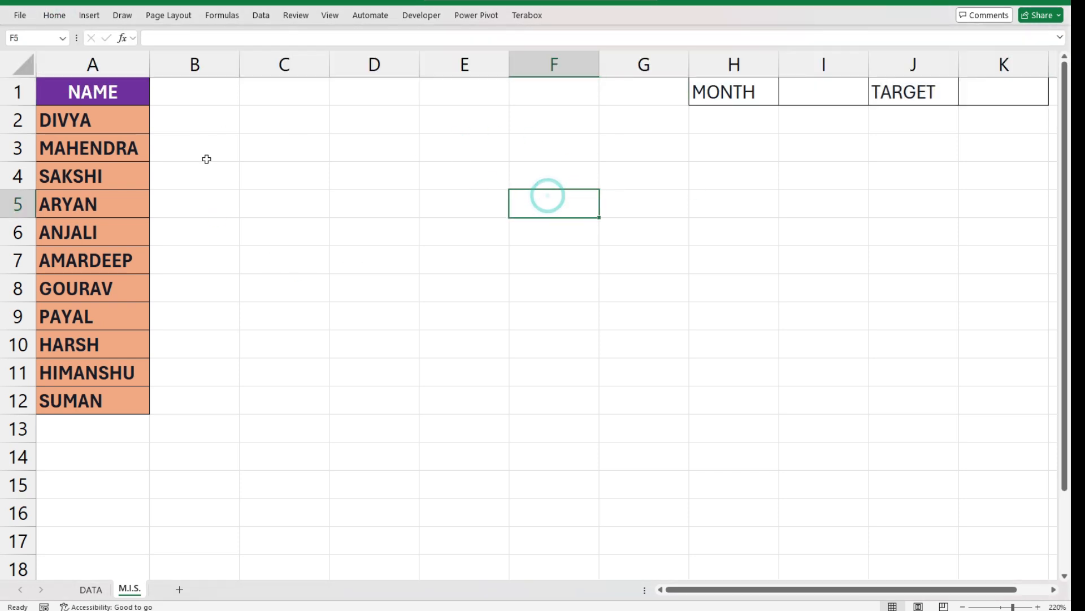
- Enter JAN as the month in I1 and 40% as the target in K1
{"action": "left_click", "coordinate": [818, 95]}
{"action": "left_click", "coordinate": [819, 95]}
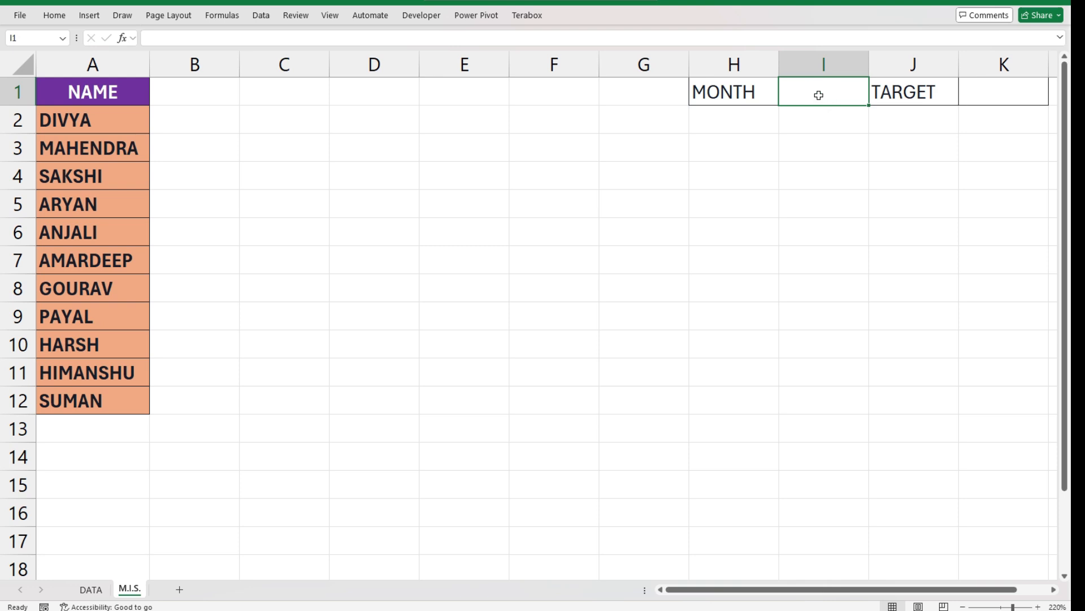
{"action": "type", "text": "JAN"}
{"action": "key", "text": "Tab"}
{"action": "key", "text": "Tab"}
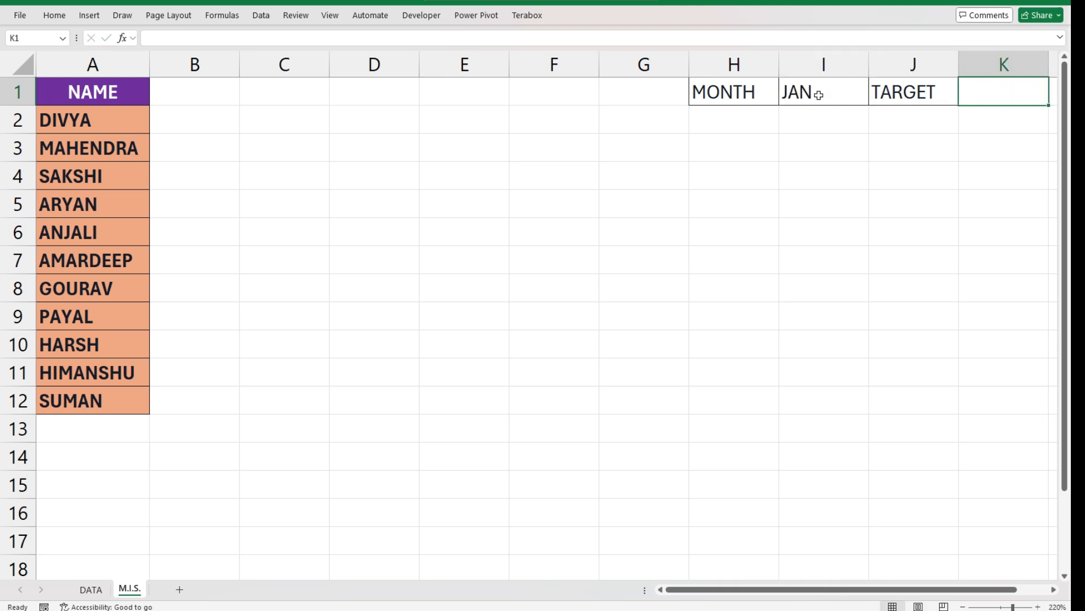
{"action": "type", "text": "40"}
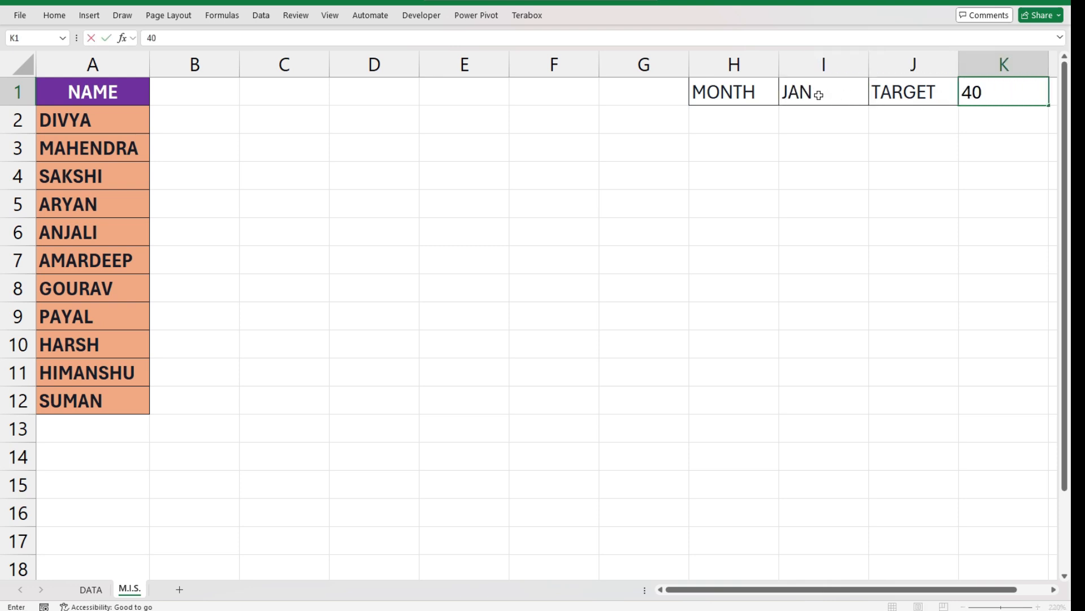
{"action": "type", "text": "%"}
{"action": "key", "text": "Return"}
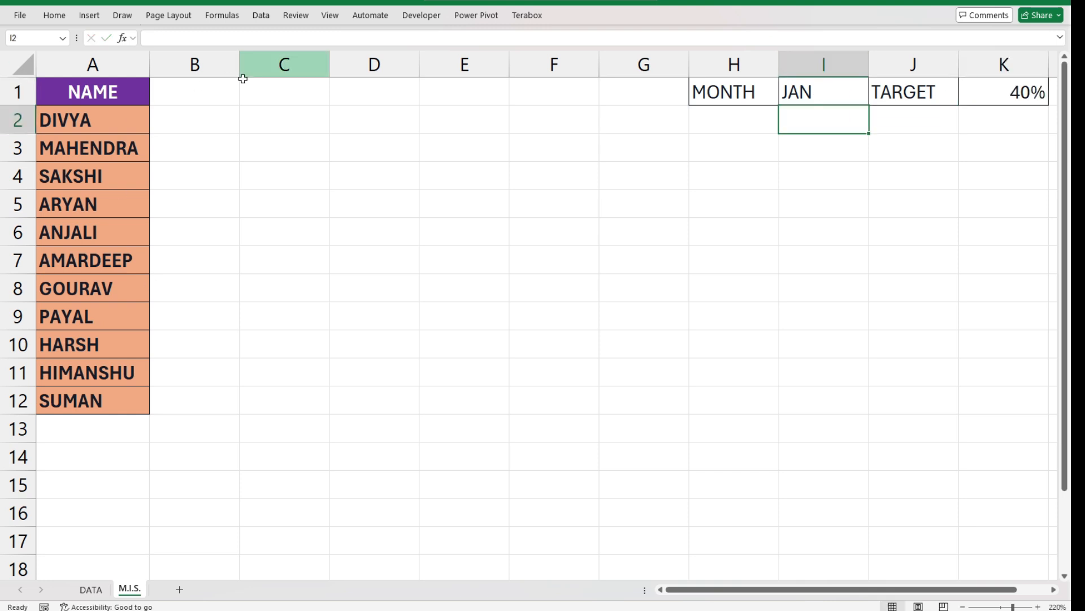
- Link the column header in B1 to the selected month with the formula =I1
{"action": "left_click", "coordinate": [215, 91]}
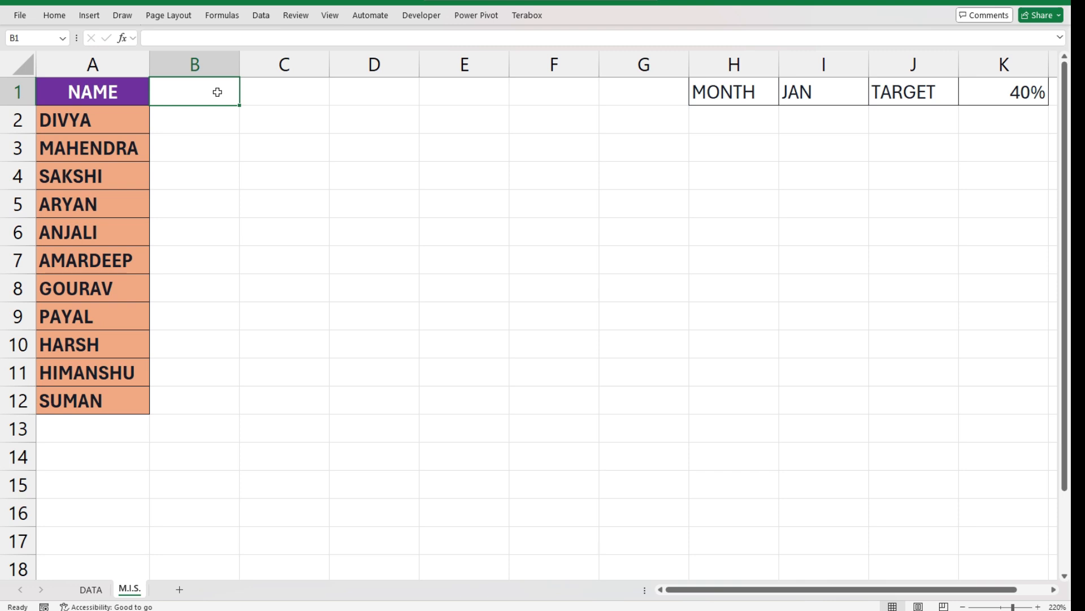
{"action": "type", "text": "="}
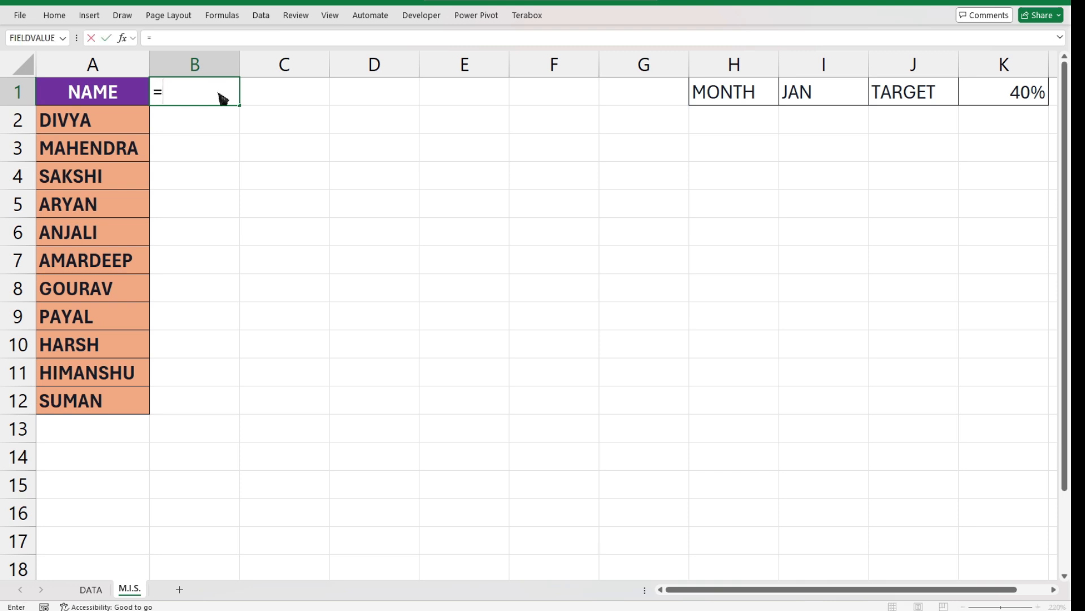
{"action": "left_click", "coordinate": [828, 88]}
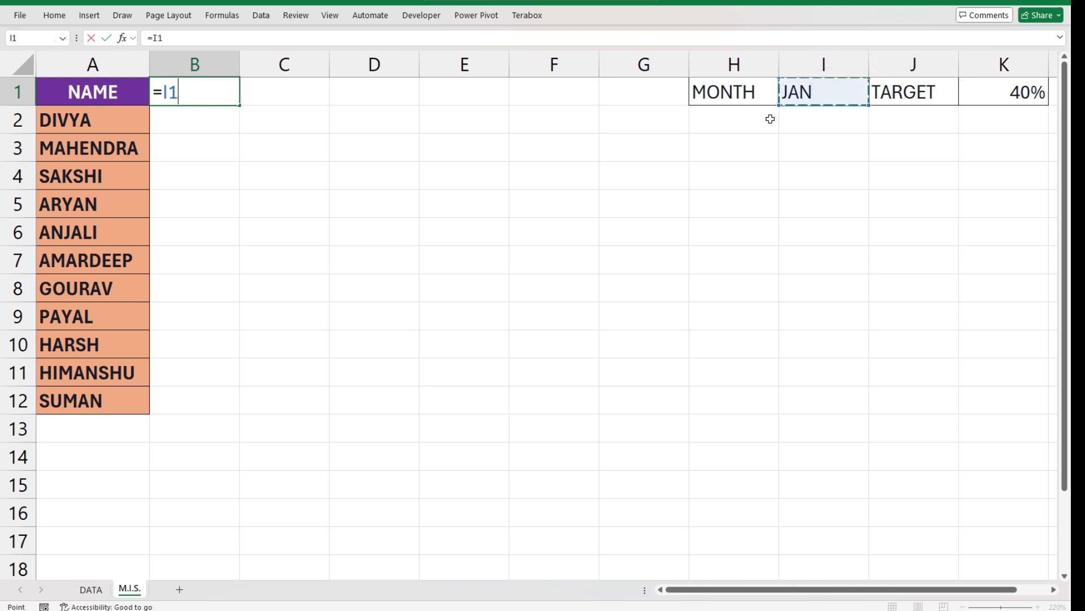
{"action": "key", "text": "Return"}
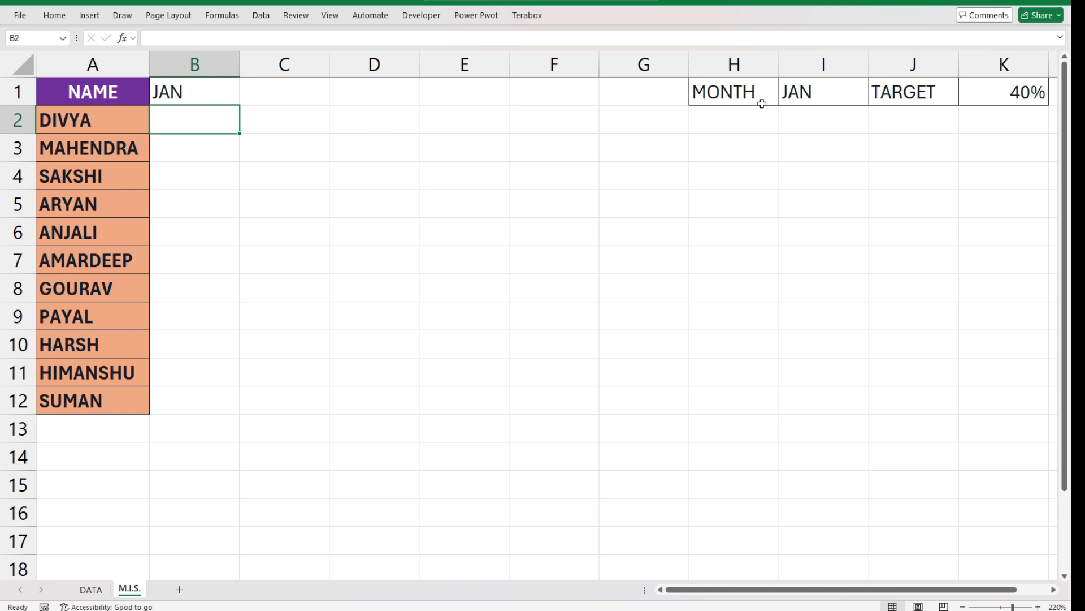
- Change the month in I1 to FEB and check the linked header in B1
{"action": "left_click", "coordinate": [805, 93]}
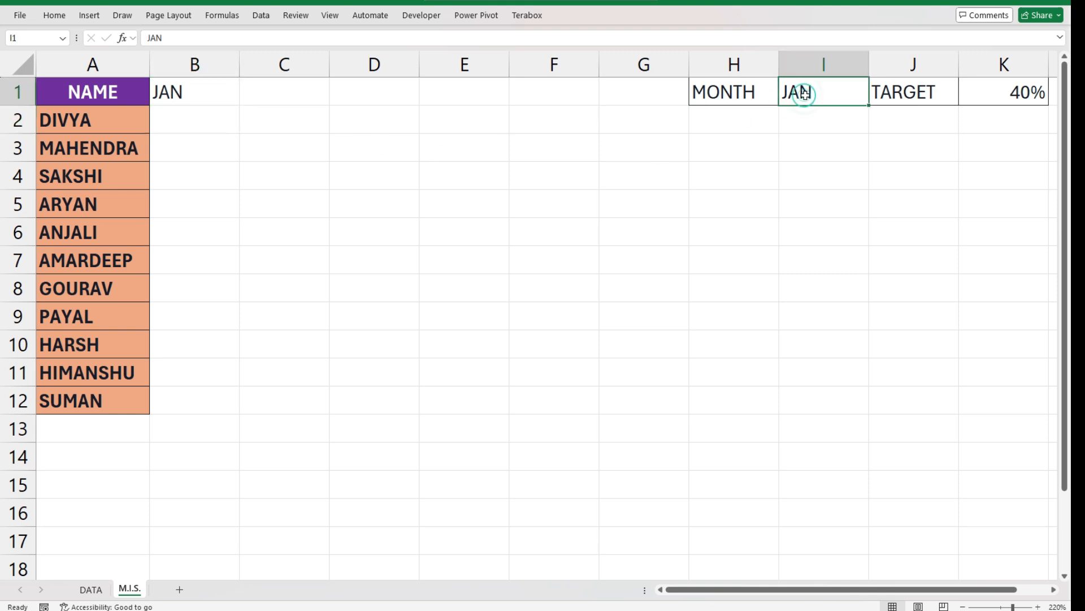
{"action": "type", "text": "FEB"}
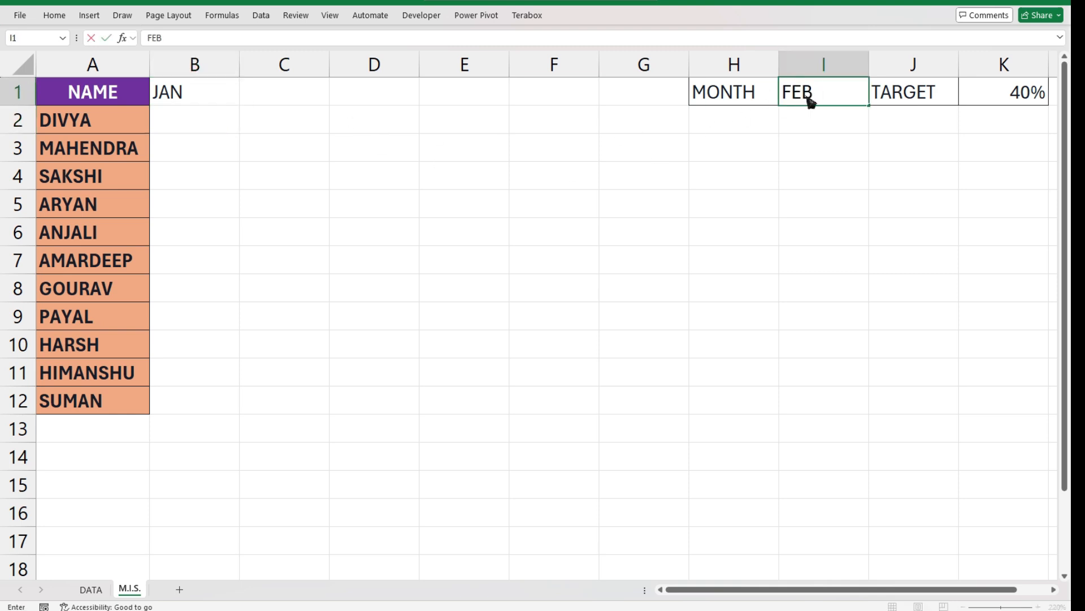
{"action": "key", "text": "Return"}
{"action": "left_click", "coordinate": [210, 94]}
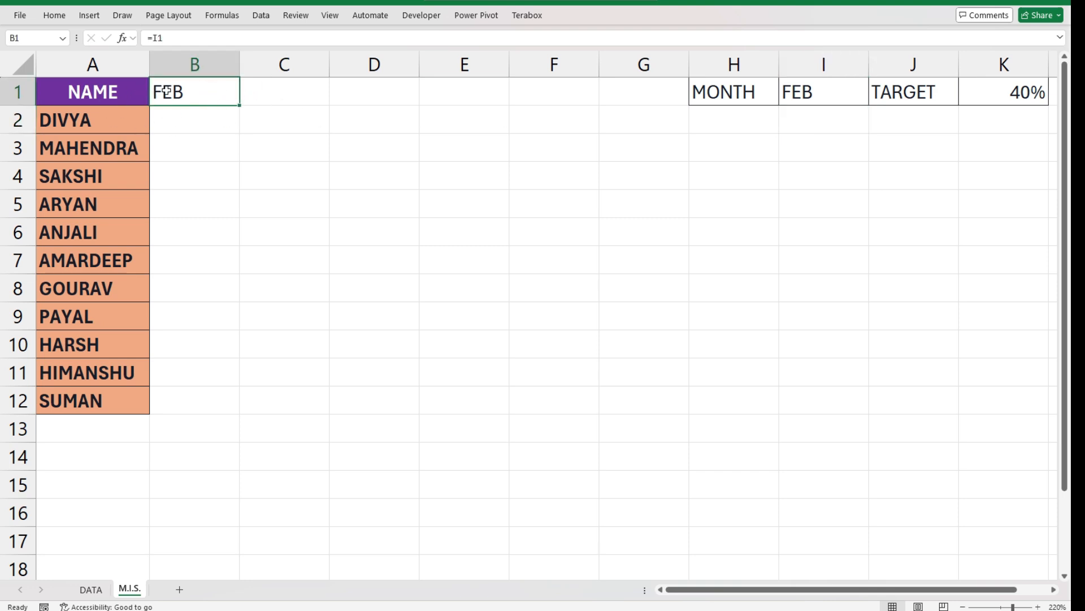
- Enter the headers DANGER ZONE in C1 and SAFE ZONE in D1, and fit column C to its text
{"action": "left_click", "coordinate": [281, 88]}
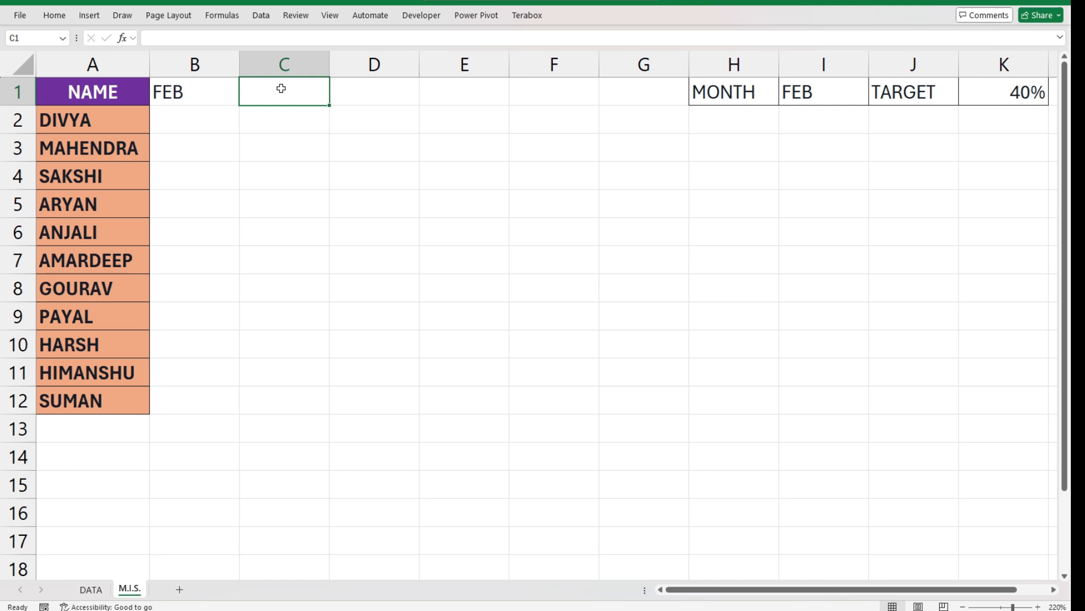
{"action": "type", "text": "DANGER ZONE"}
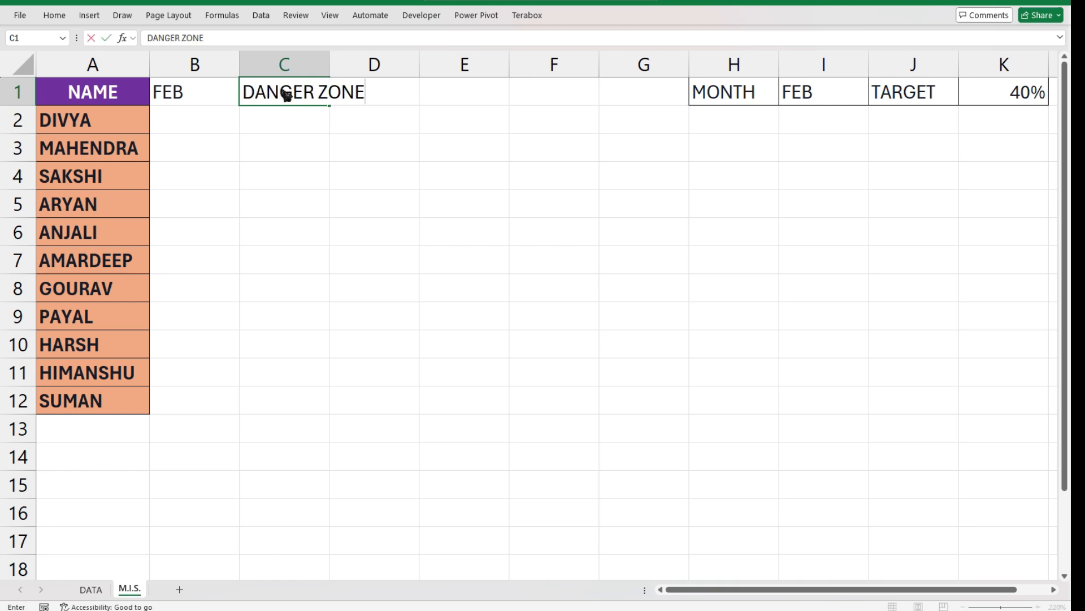
{"action": "key", "text": "Tab"}
{"action": "type", "text": "SAFE"}
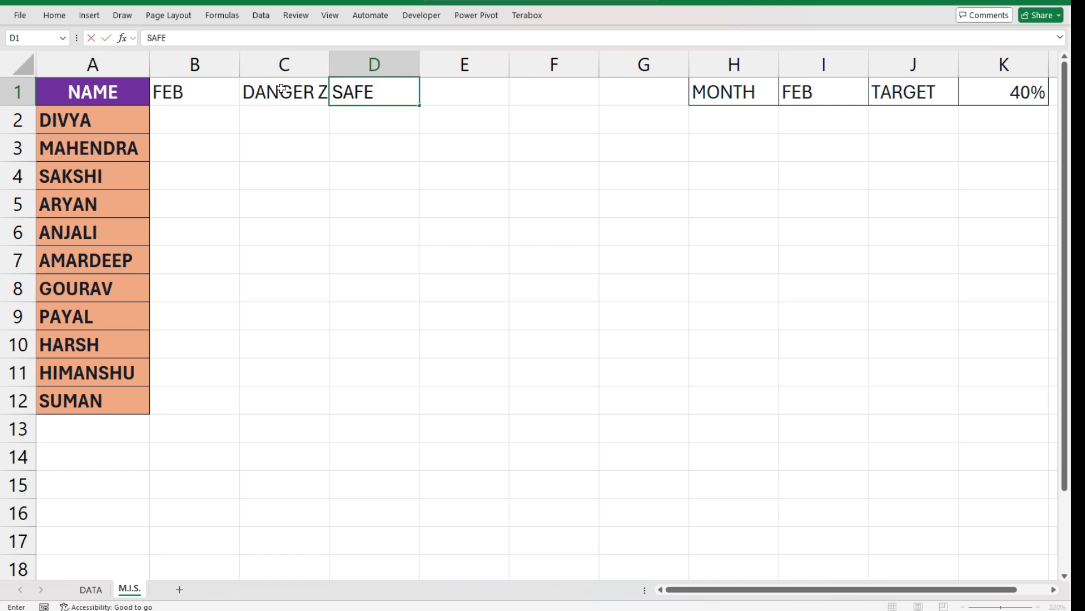
{"action": "type", "text": " ZONE"}
{"action": "key", "text": "Return"}
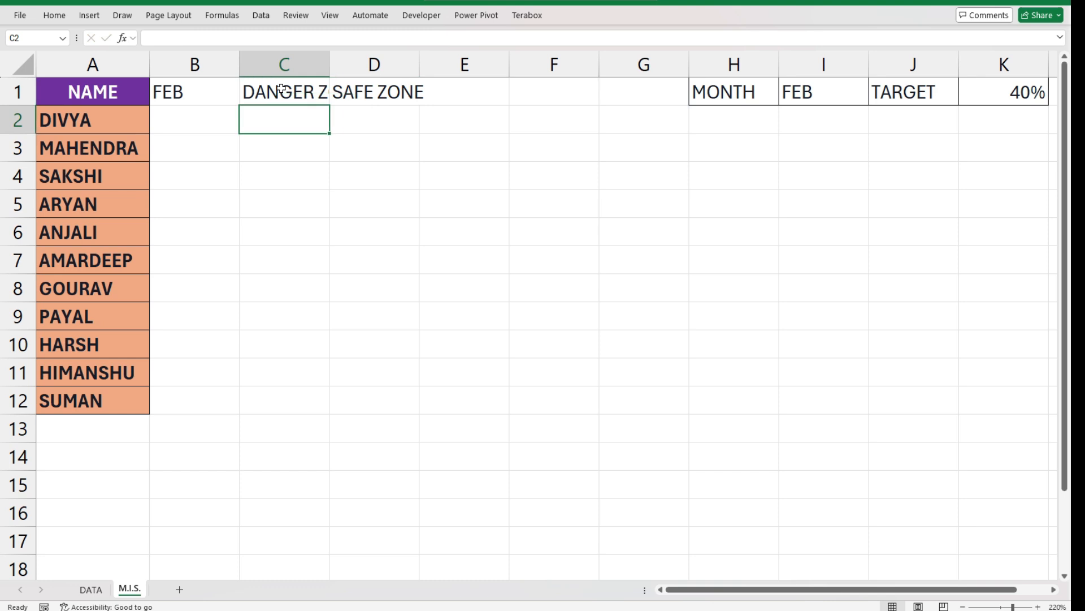
{"action": "double_click", "coordinate": [329, 59]}
- Apply borders to every cell in B1:D12 and fit column D to its header text
{"action": "left_click_drag", "start_coordinate": [195, 90], "coordinate": [417, 387]}
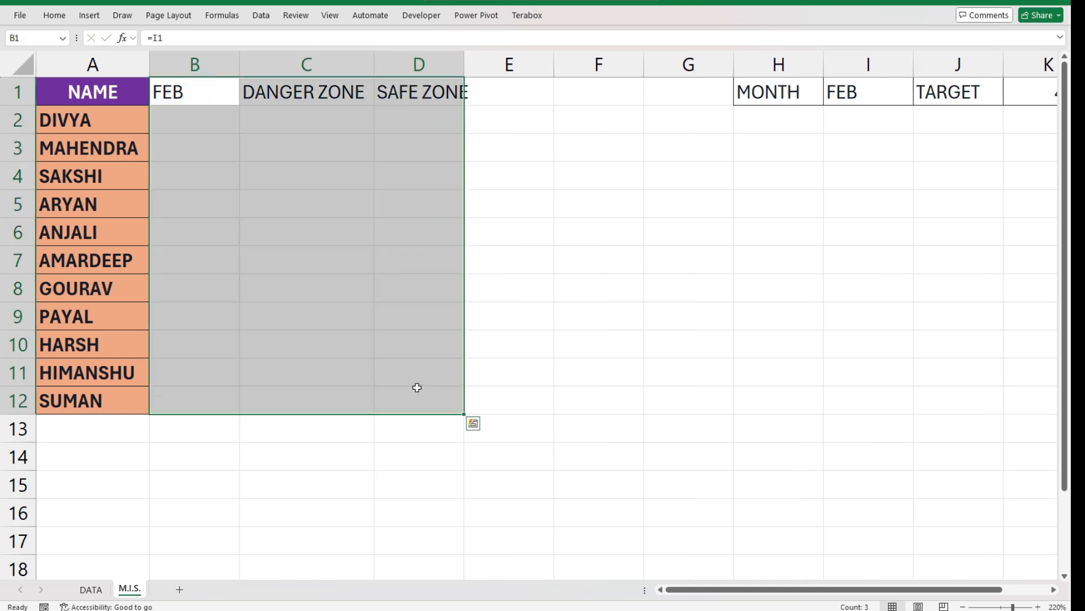
{"action": "left_click", "coordinate": [53, 15]}
{"action": "left_click", "coordinate": [150, 60]}
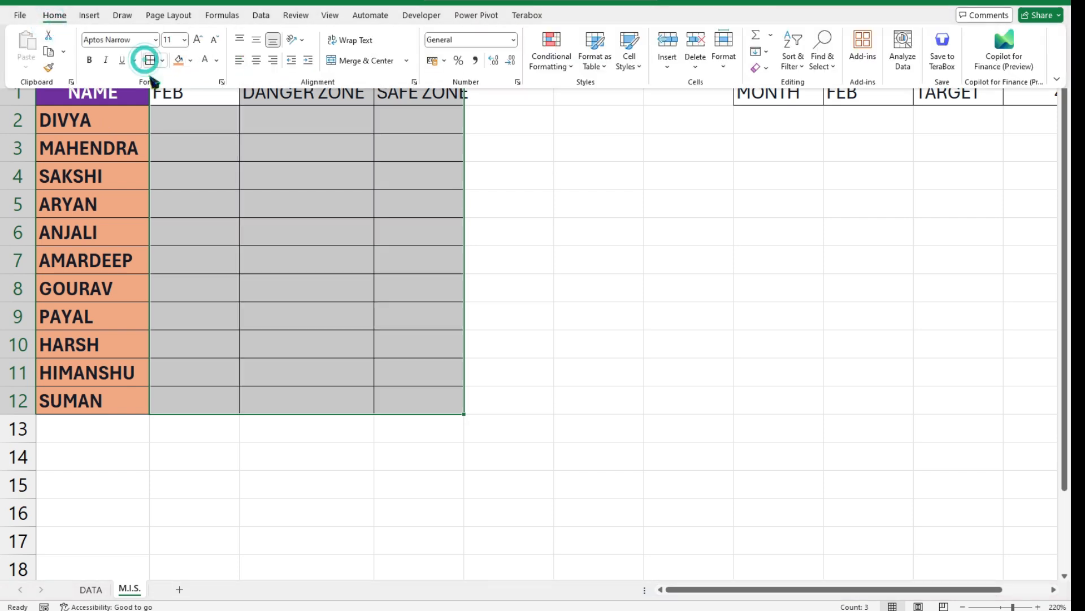
{"action": "left_click", "coordinate": [397, 160]}
{"action": "double_click", "coordinate": [464, 64]}
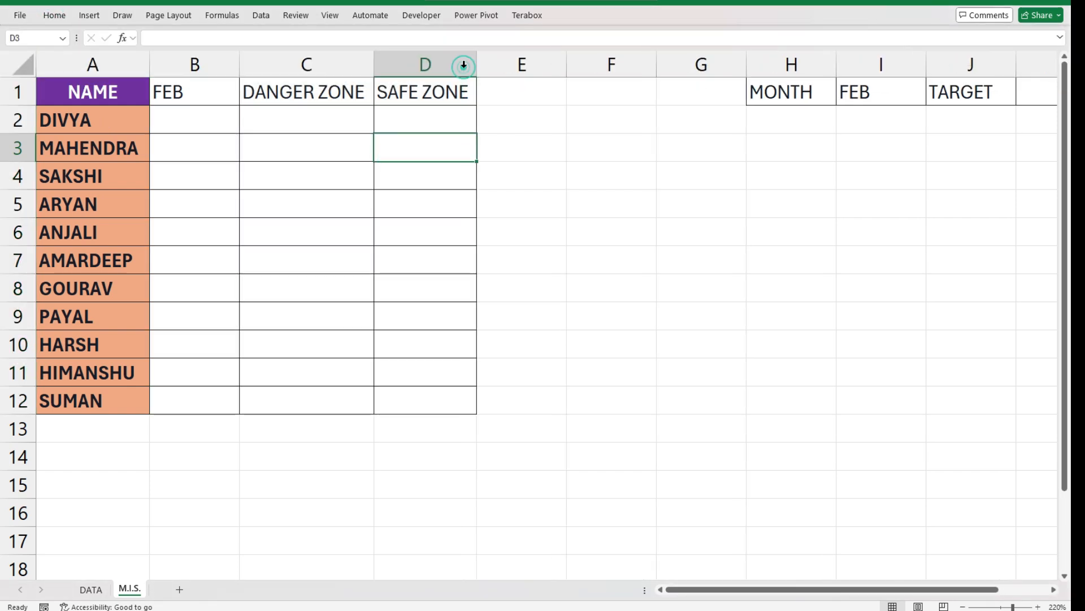
{"action": "left_click", "coordinate": [298, 119]}
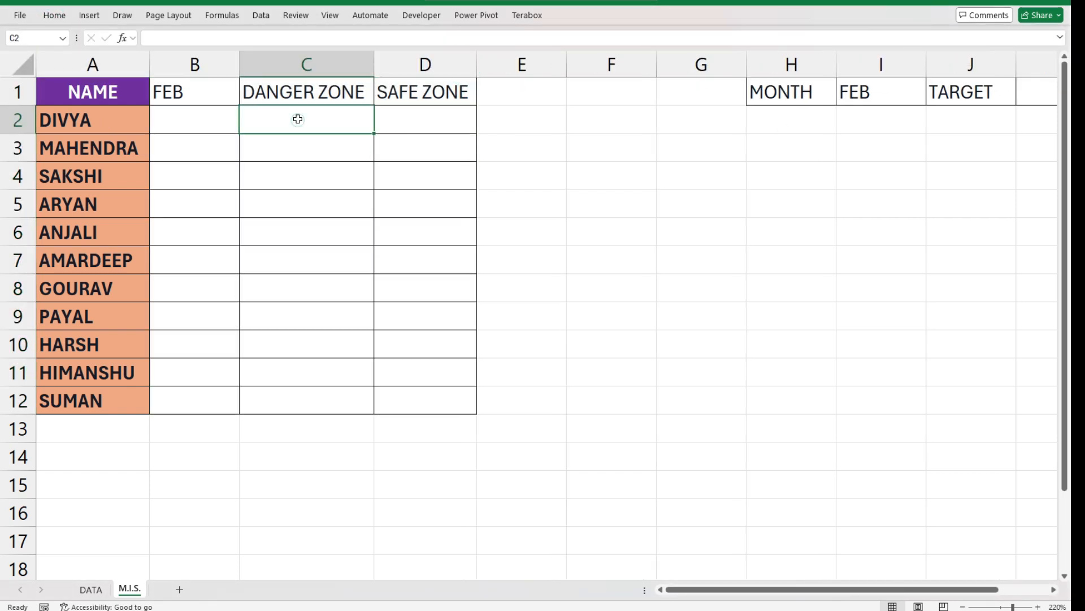
- Open the DATA sheet and examine its title, header row and monthly percentages
{"action": "left_click", "coordinate": [90, 590]}
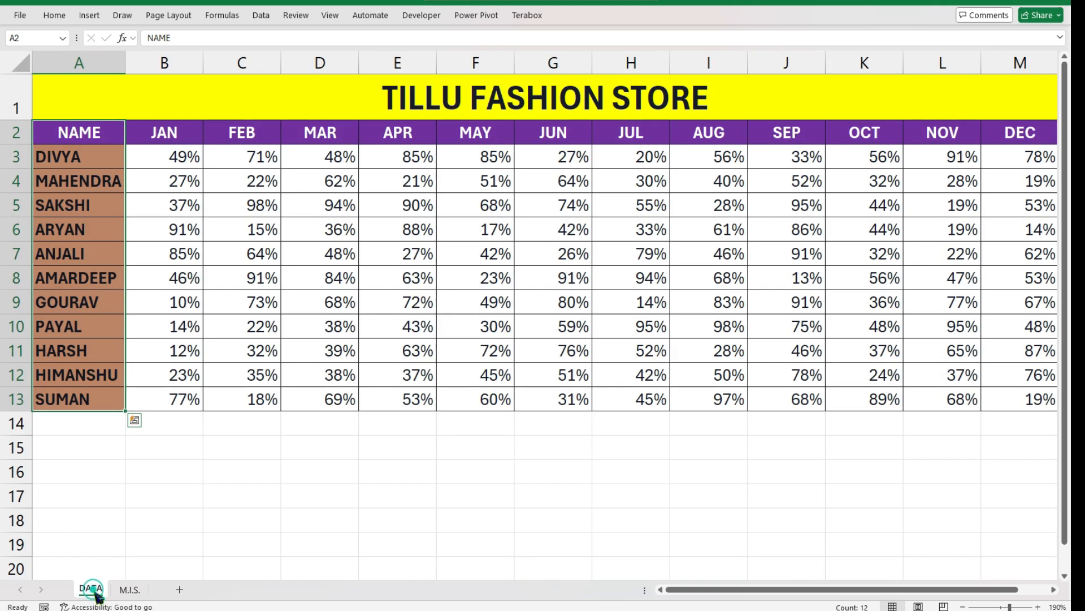
{"action": "left_click", "coordinate": [259, 495]}
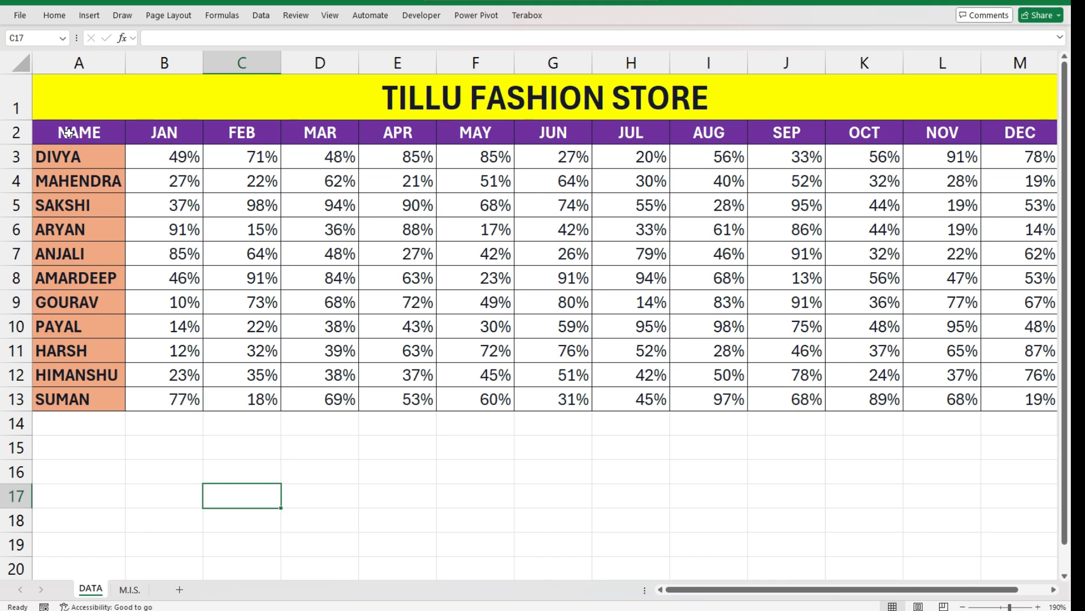
{"action": "left_click", "coordinate": [233, 85]}
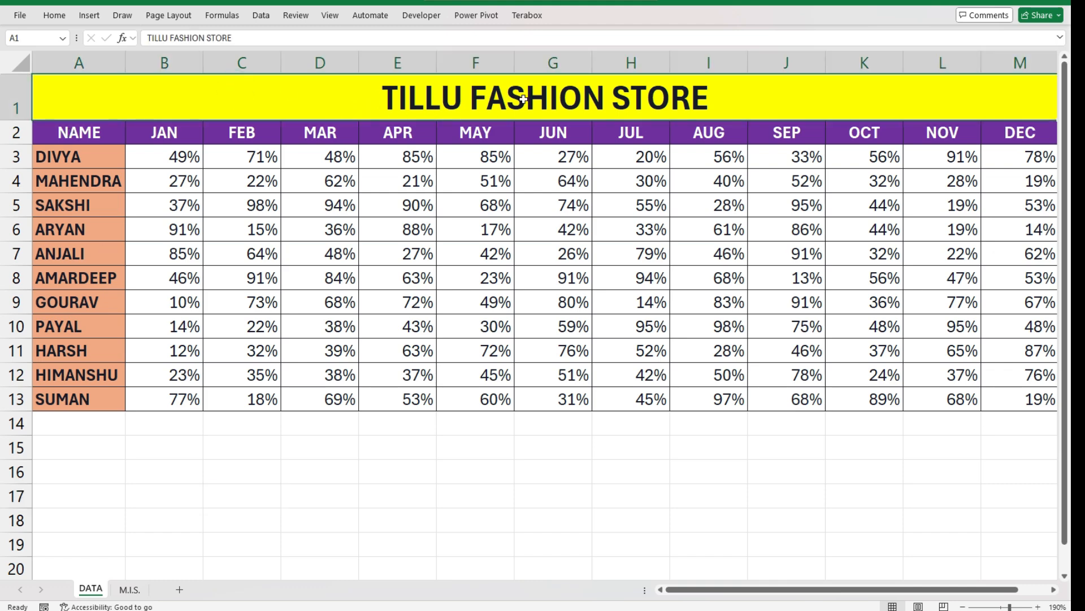
{"action": "left_click", "coordinate": [101, 130]}
{"action": "left_click", "coordinate": [191, 137]}
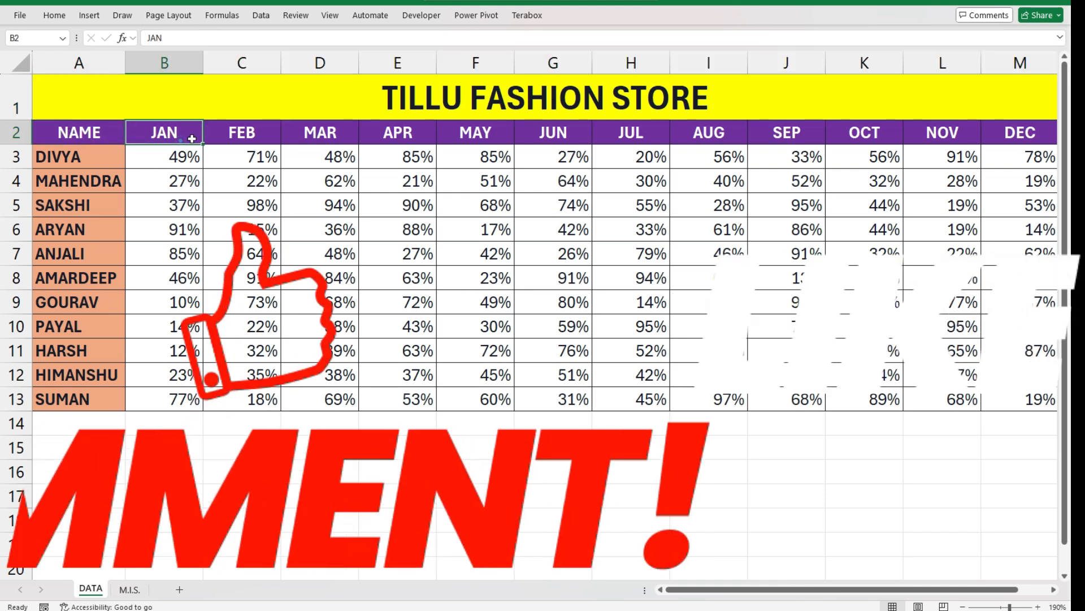
{"action": "left_click", "coordinate": [254, 139]}
{"action": "left_click", "coordinate": [255, 155]}
- Define the workbook-level name DATA for the full table A2:M13 on the DATA sheet
{"action": "left_click_drag", "start_coordinate": [100, 136], "coordinate": [1006, 400]}
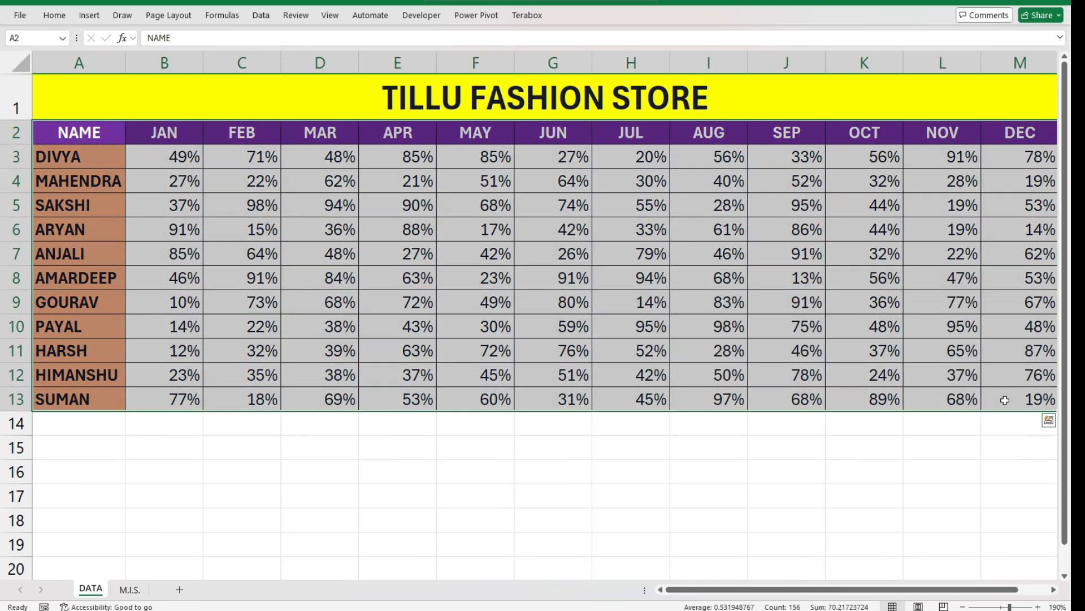
{"action": "left_click", "coordinate": [218, 16]}
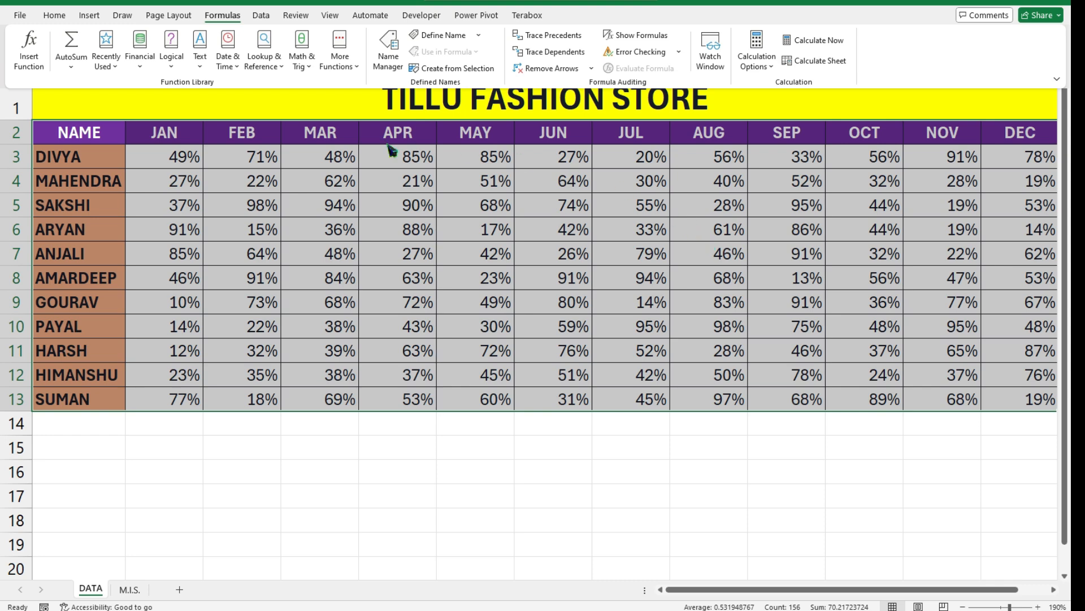
{"action": "left_click", "coordinate": [444, 37]}
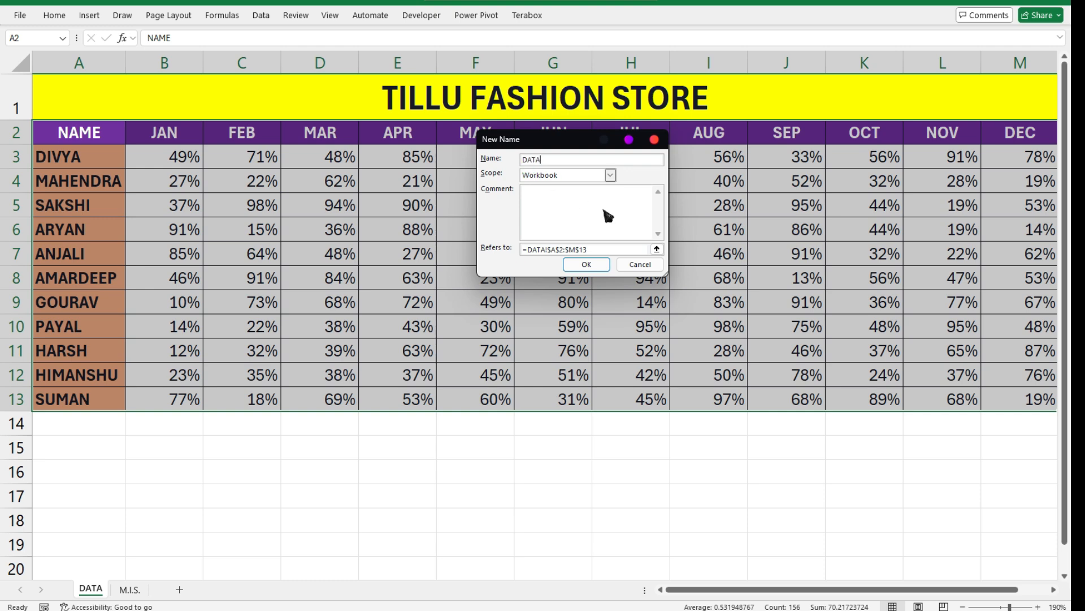
{"action": "left_click", "coordinate": [599, 268]}
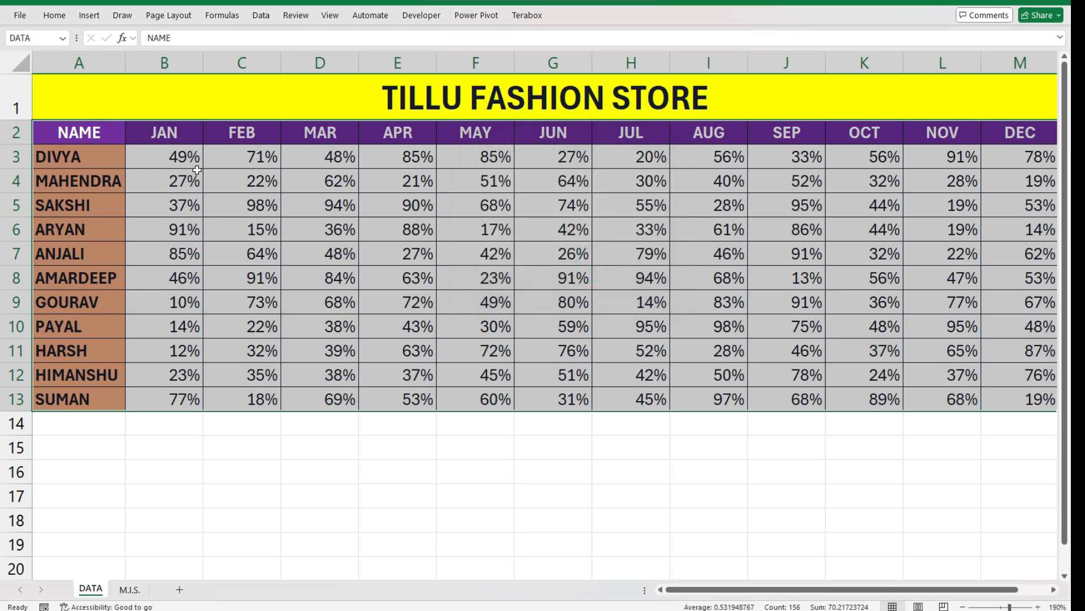
- Define the workbook-level name HEADINGS for the header row A2:M2 on the DATA sheet
{"action": "left_click_drag", "start_coordinate": [79, 132], "coordinate": [1002, 131]}
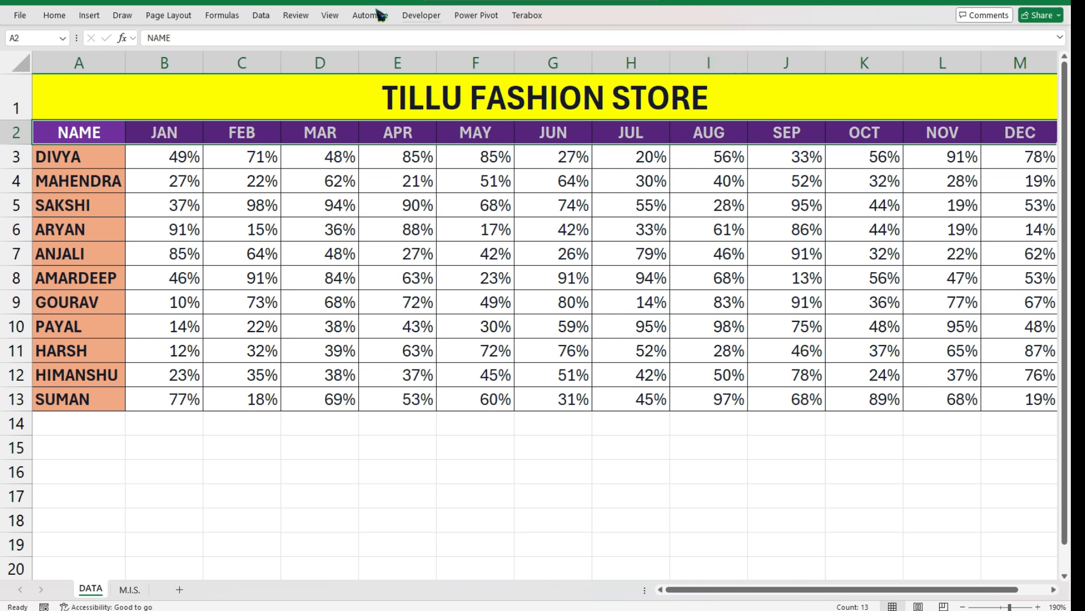
{"action": "left_click", "coordinate": [223, 15]}
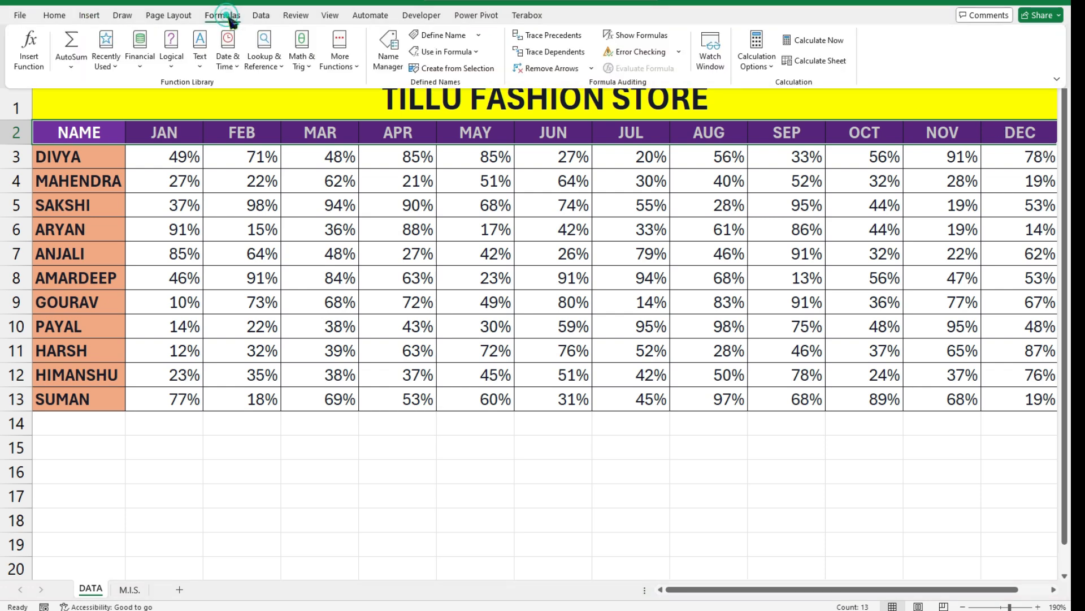
{"action": "left_click", "coordinate": [443, 36]}
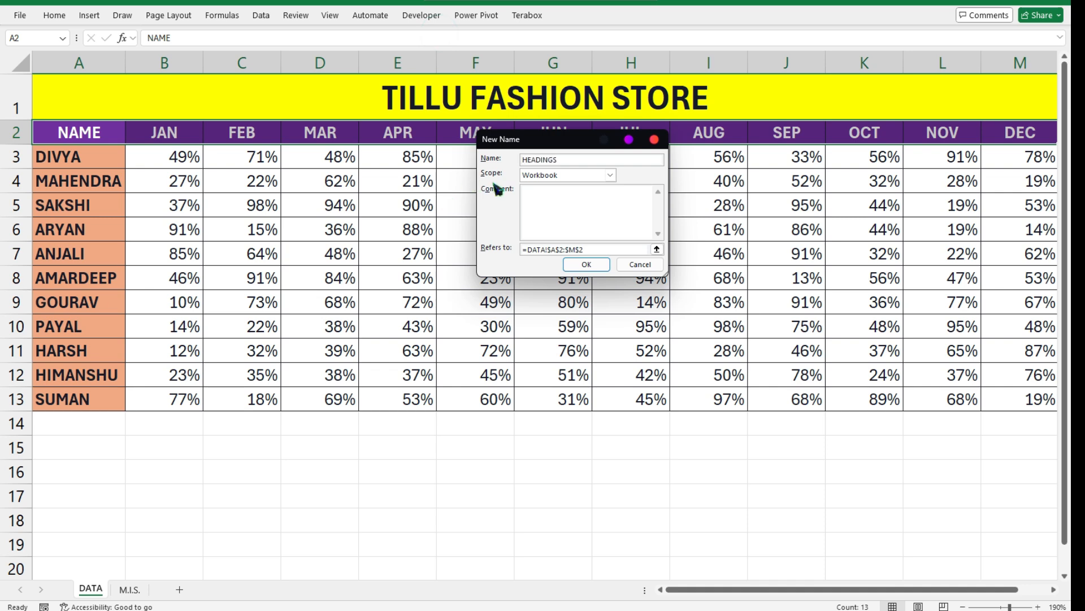
{"action": "left_click", "coordinate": [598, 269]}
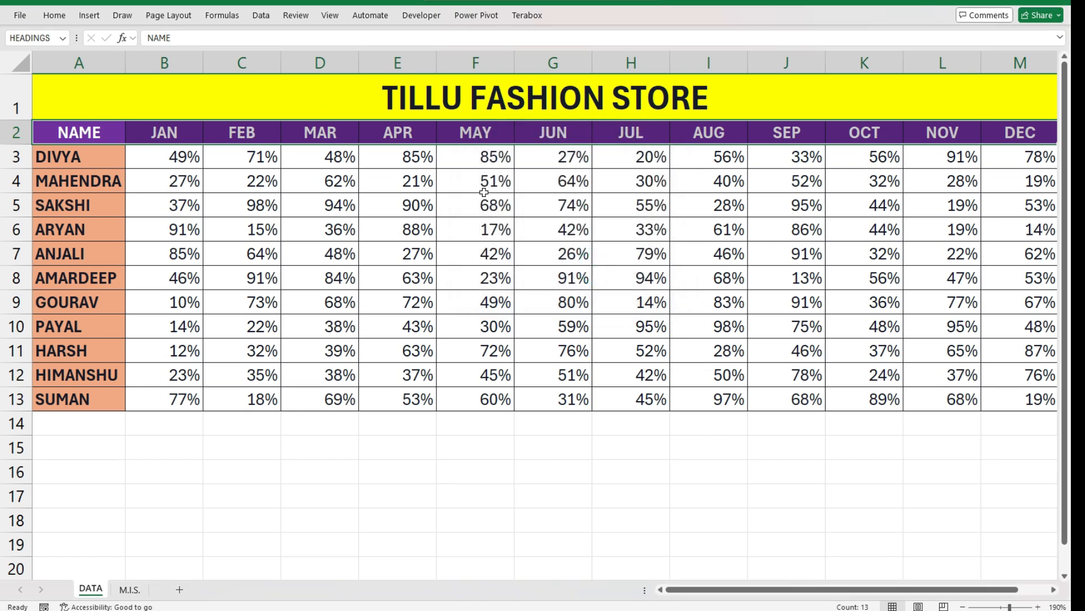
- Begin a VLOOKUP formula in B2 of the M.I.S. sheet with A2 as lookup value and the named range DATA as table array
{"action": "left_click", "coordinate": [132, 591]}
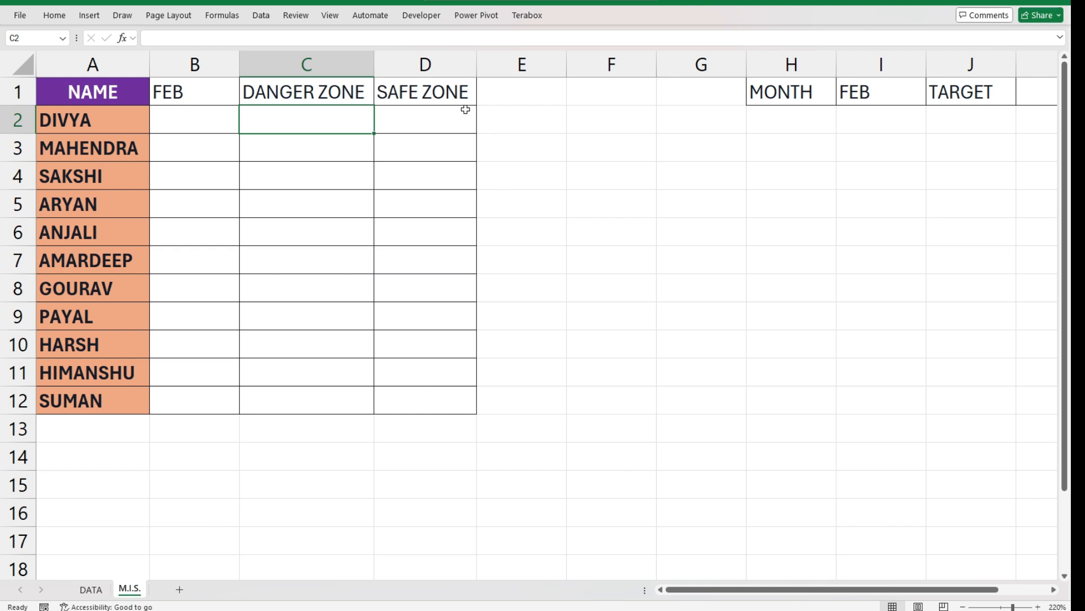
{"action": "left_click", "coordinate": [181, 126]}
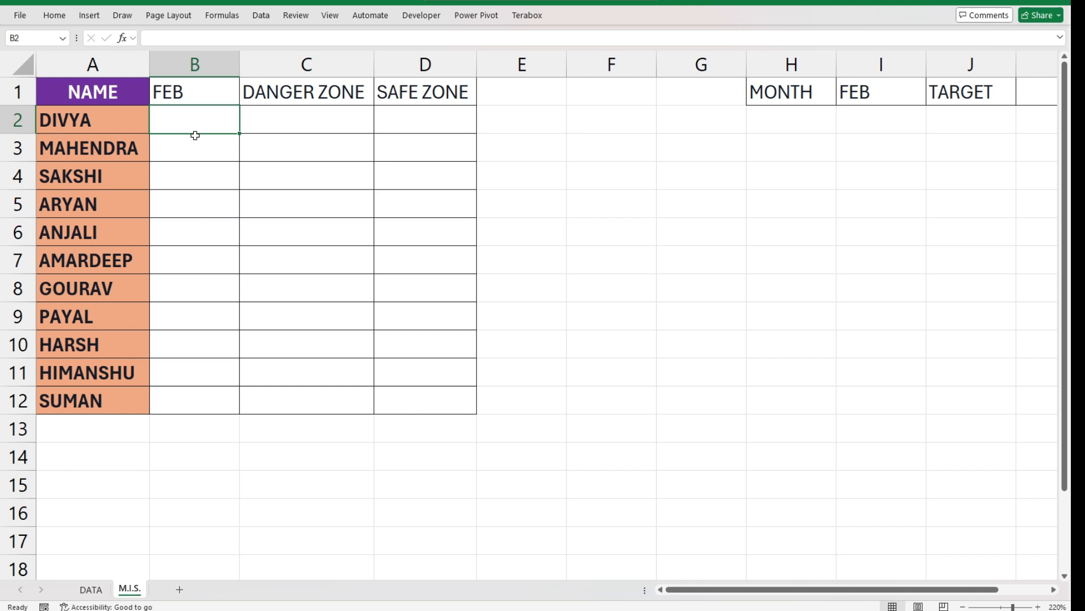
{"action": "type", "text": "="}
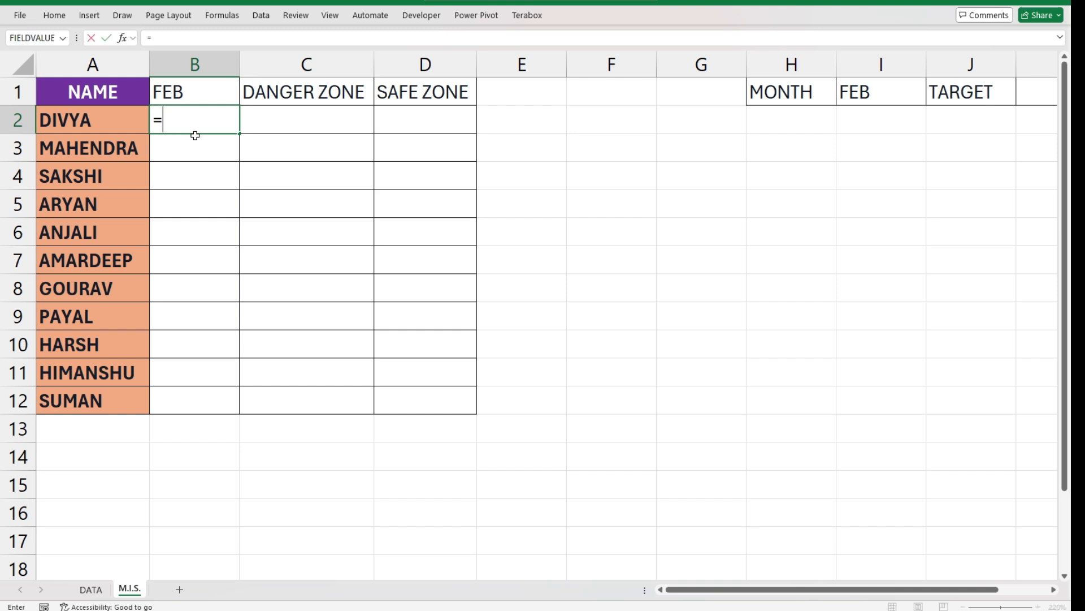
{"action": "type", "text": "VL"}
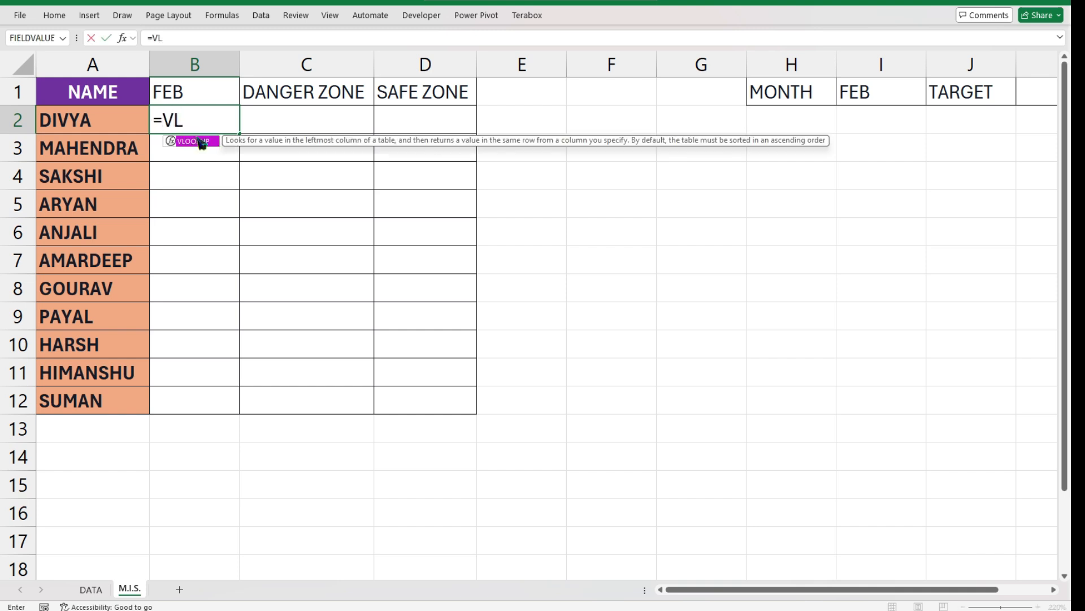
{"action": "double_click", "coordinate": [202, 142]}
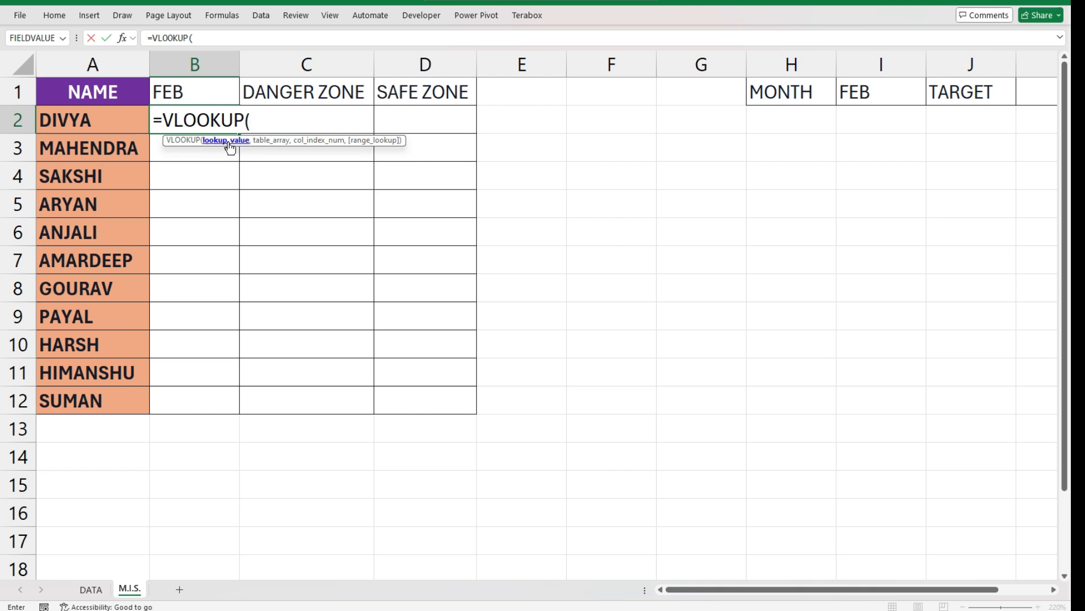
{"action": "left_click", "coordinate": [96, 122]}
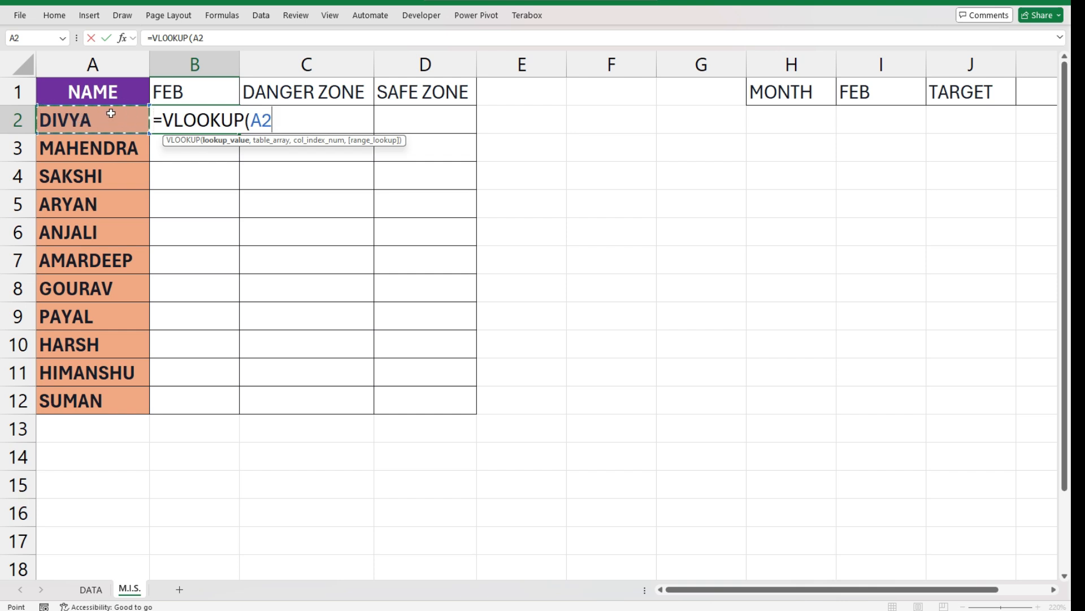
{"action": "type", "text": ","}
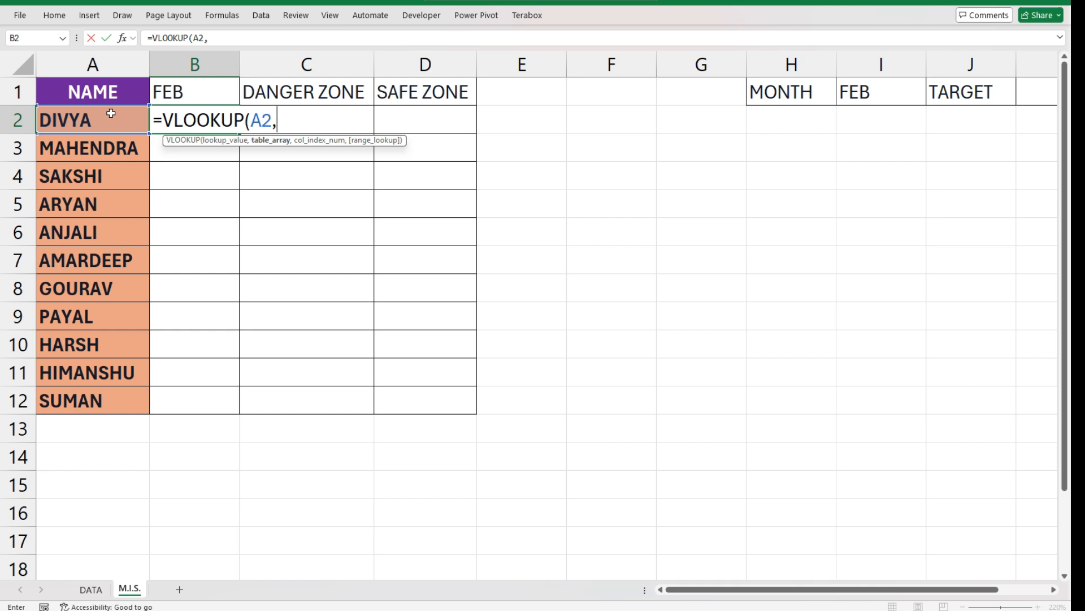
{"action": "type", "text": "D"}
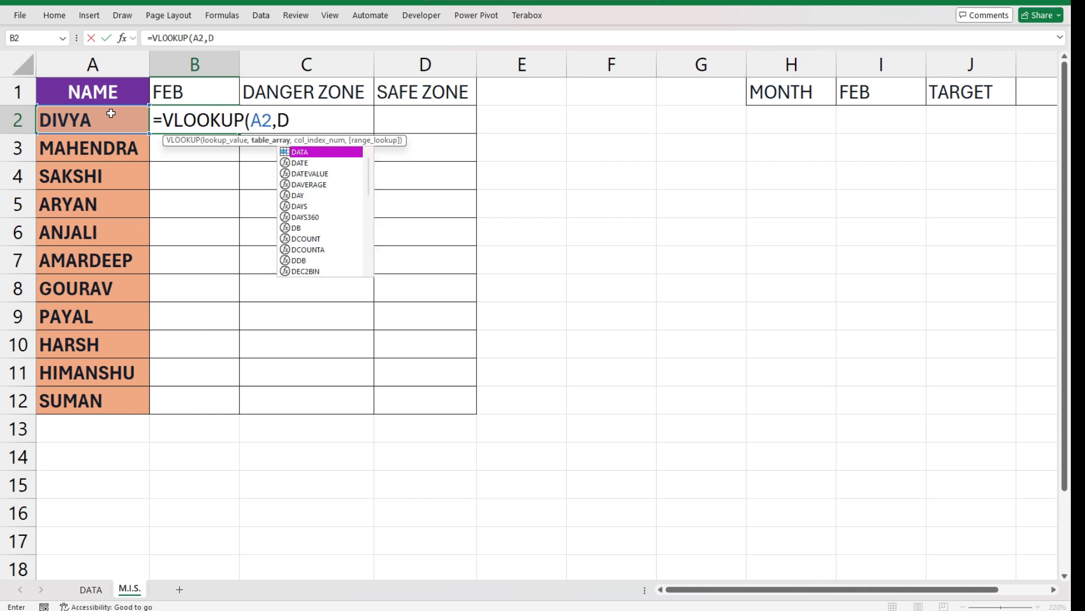
{"action": "type", "text": "ATA"}
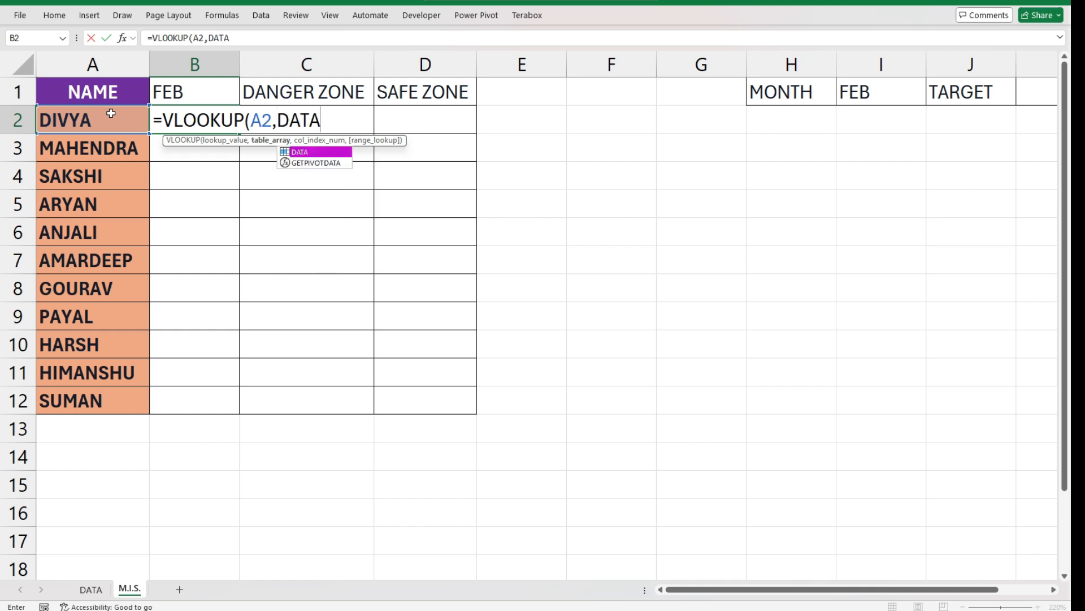
{"action": "type", "text": ","}
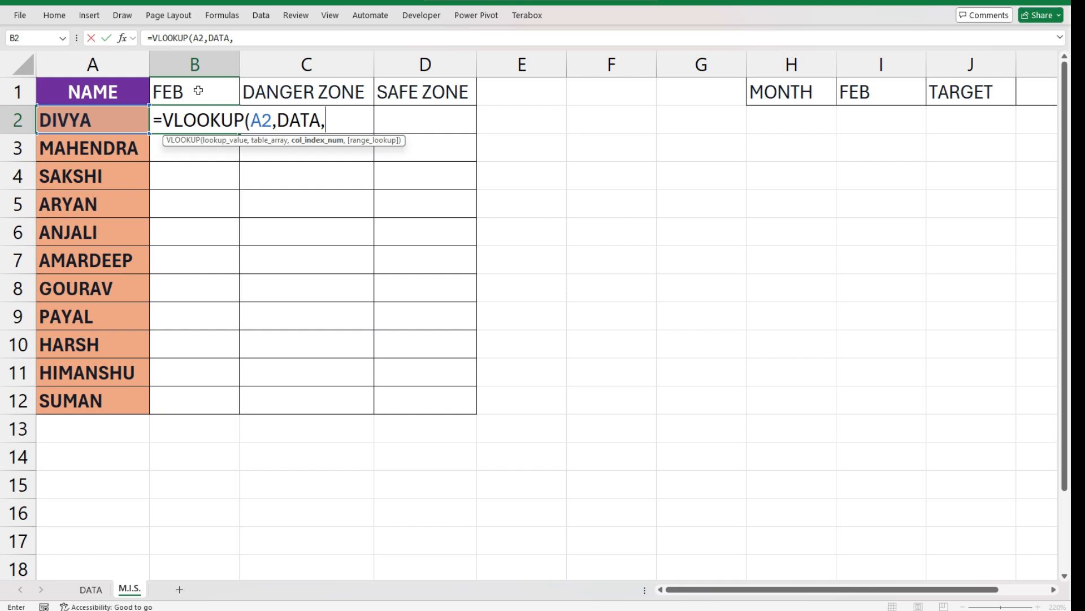
- Nest a MATCH function as the VLOOKUP's column index in B2, with the absolute reference $B$1 as its lookup value
{"action": "type", "text": "MA"}
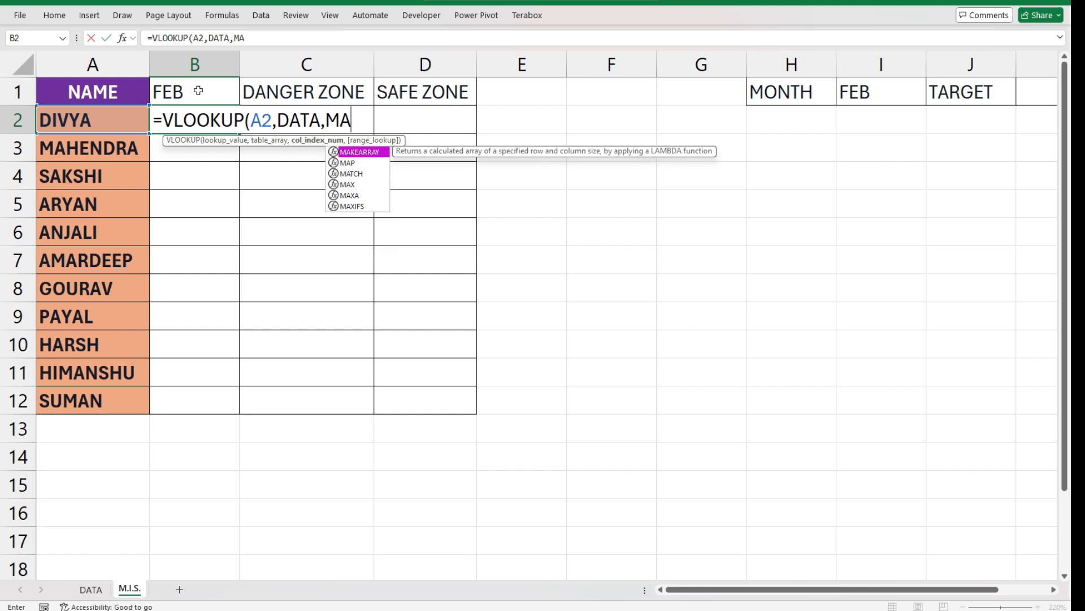
{"action": "key", "text": "Down"}
{"action": "key", "text": "Down"}
{"action": "key", "text": "Tab"}
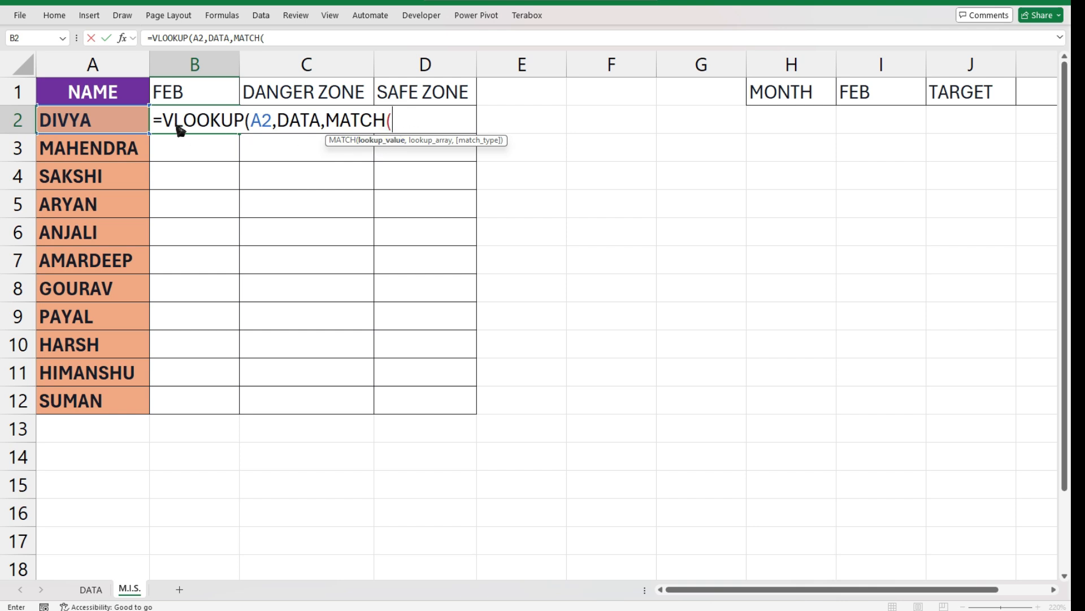
{"action": "left_click", "coordinate": [187, 91]}
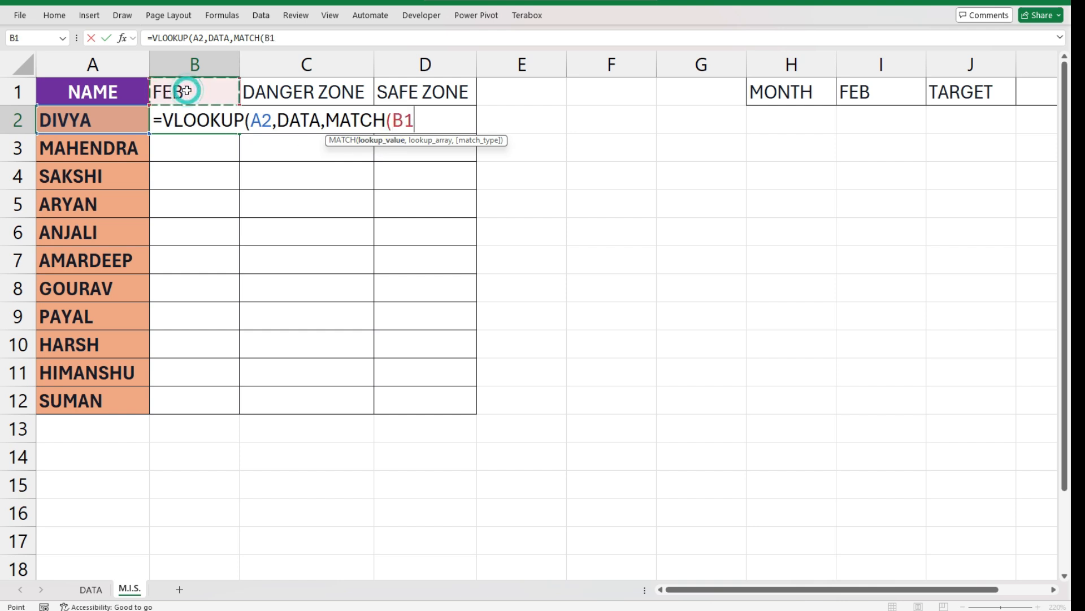
{"action": "key", "text": "F4"}
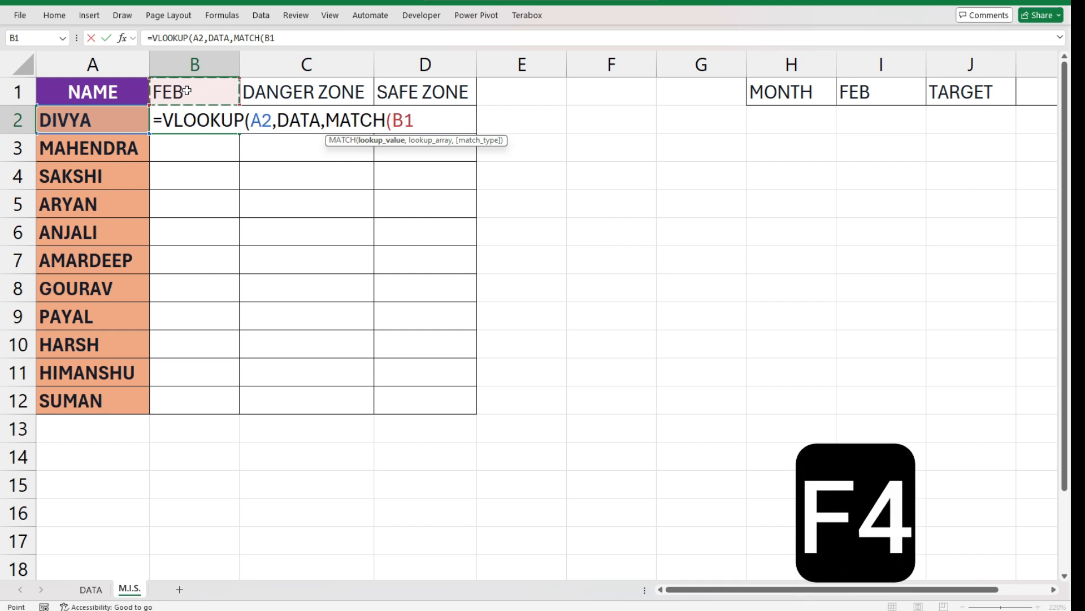
{"action": "key", "text": "F4"}
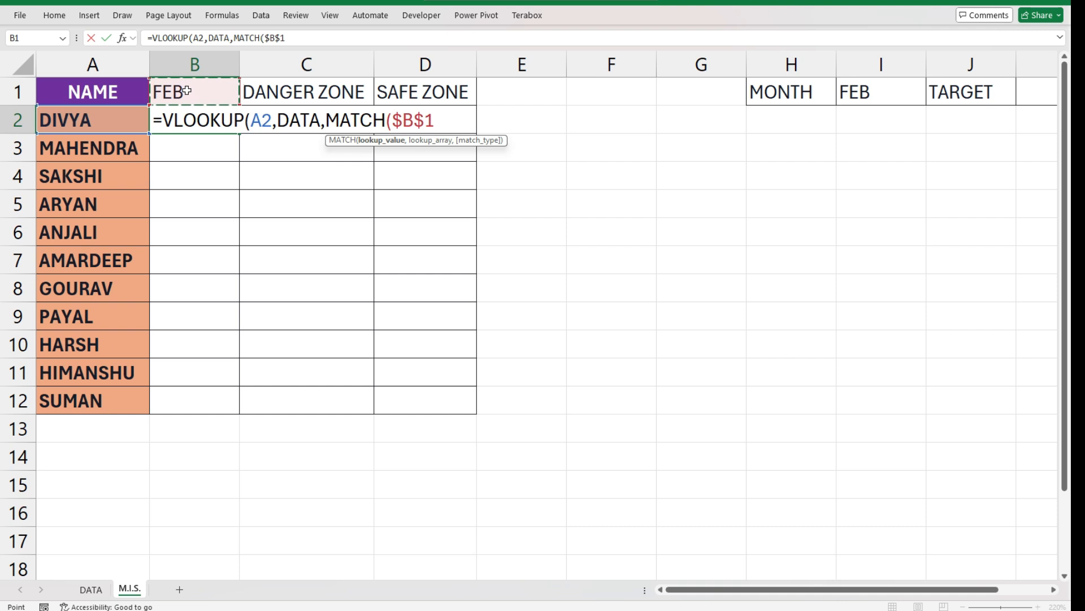
{"action": "type", "text": ","}
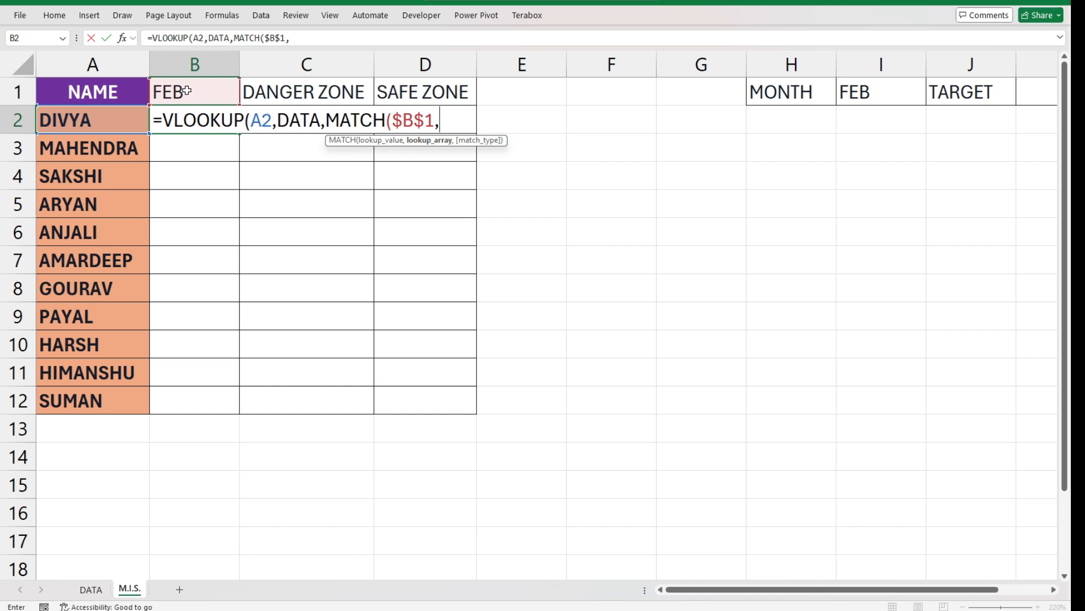
- Complete the B2 formula with HEADINGS as MATCH's lookup array and 0 for exact match in both MATCH and VLOOKUP
{"action": "type", "text": "HEADINGS"}
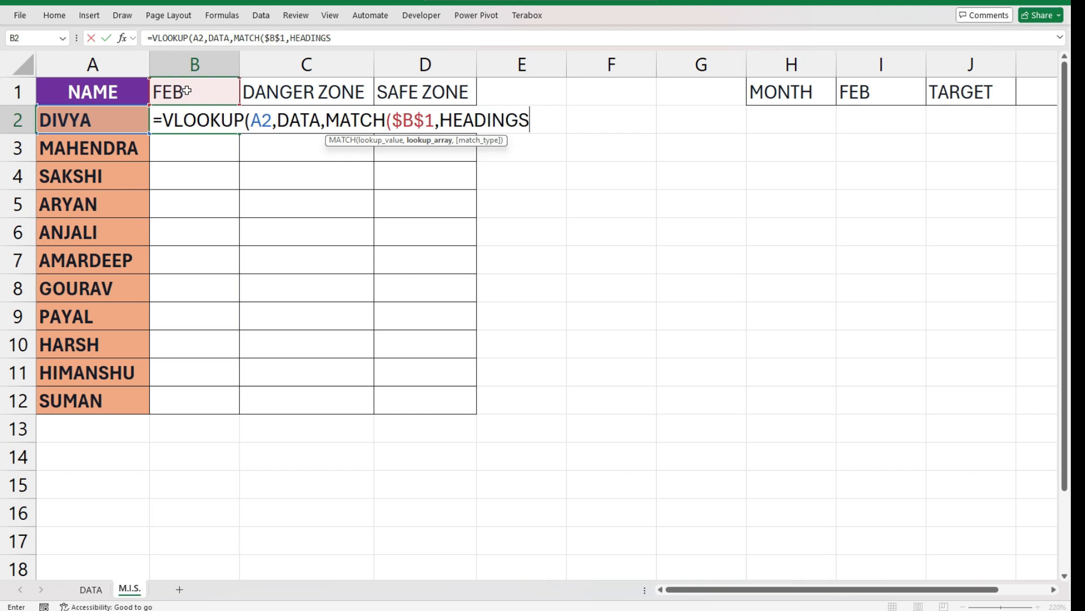
{"action": "type", "text": ","}
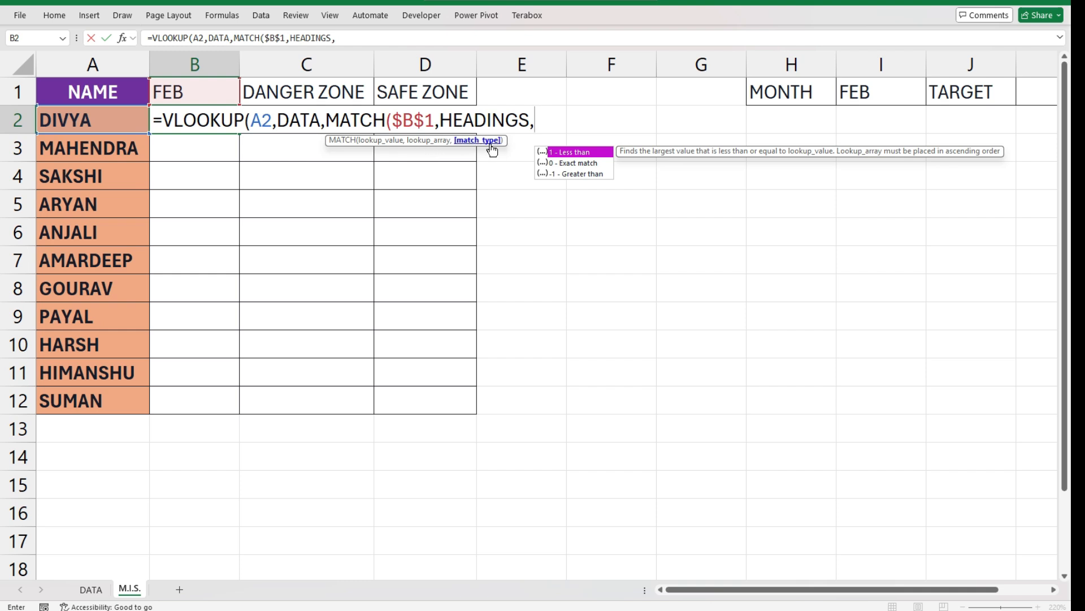
{"action": "type", "text": "0"}
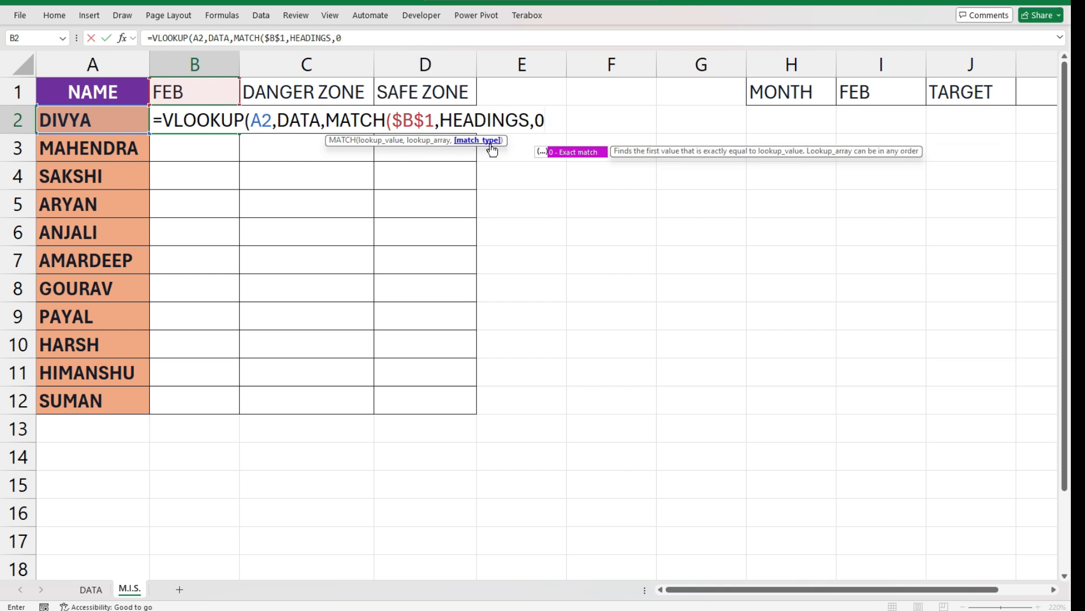
{"action": "type", "text": ")"}
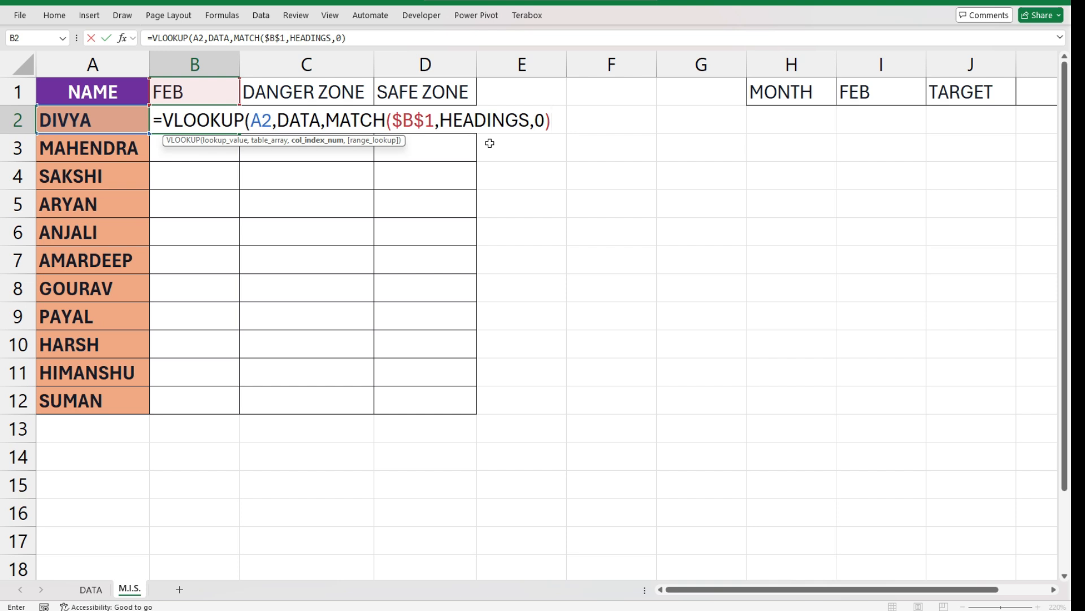
{"action": "type", "text": ","}
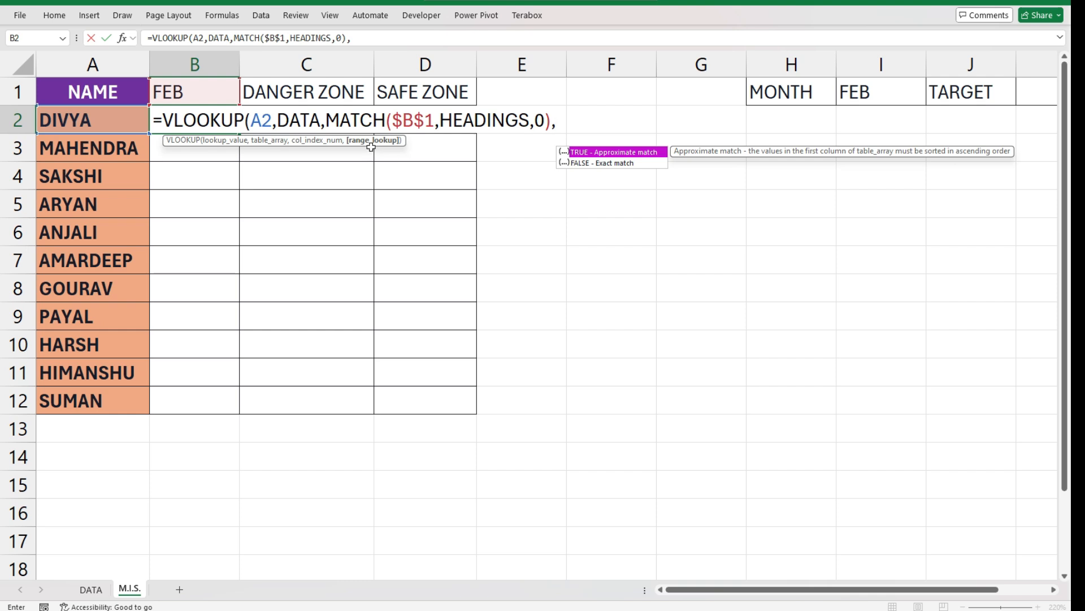
{"action": "type", "text": "0)"}
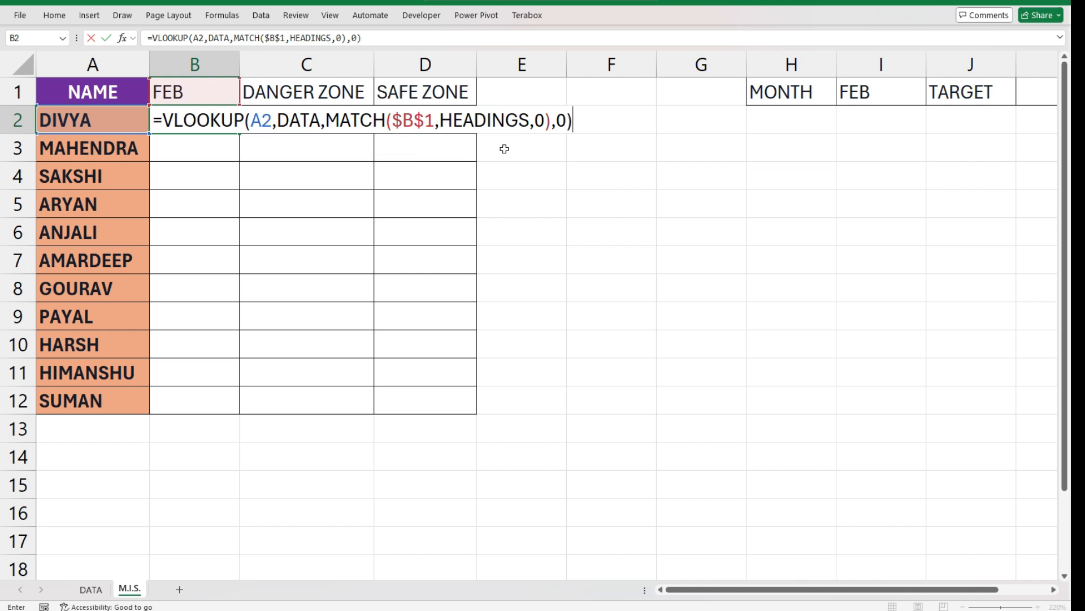
{"action": "key", "text": "Return"}
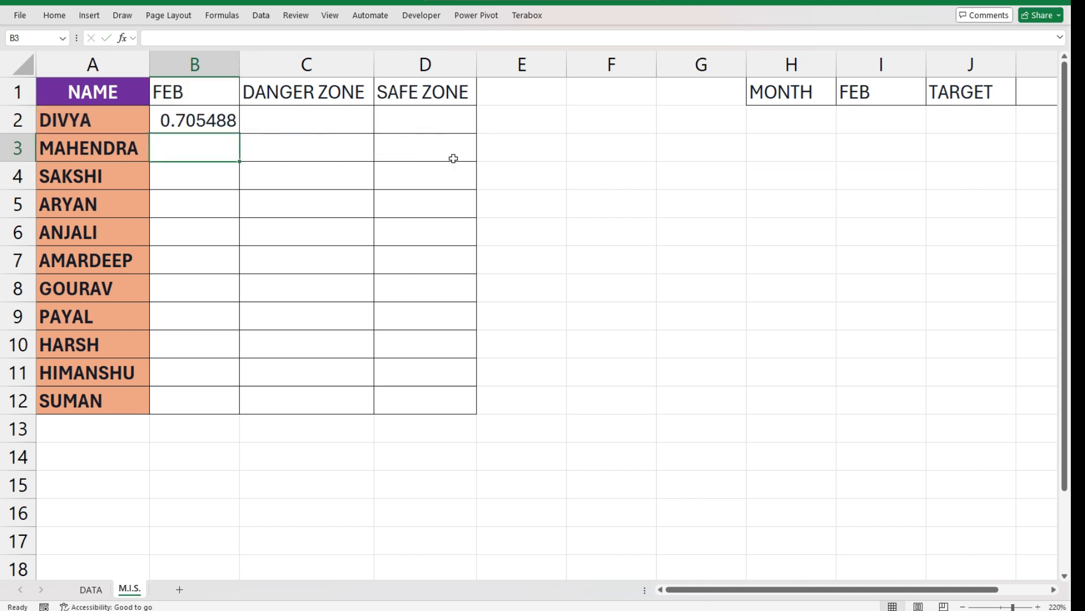
- Format B2 as a percentage and fill its lookup formula down through B12
{"action": "left_click", "coordinate": [201, 120]}
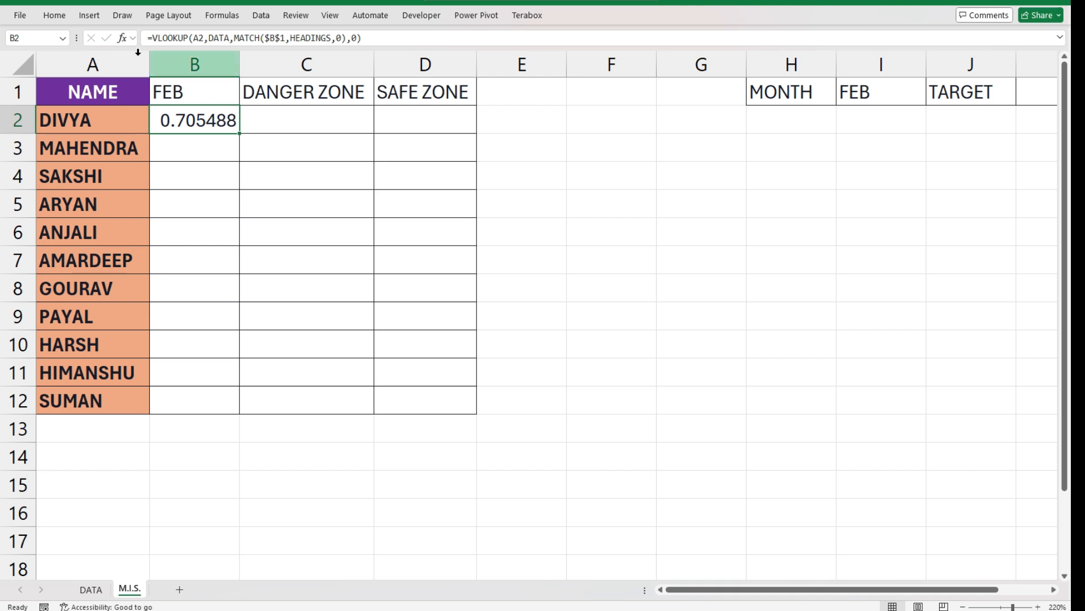
{"action": "left_click", "coordinate": [54, 15]}
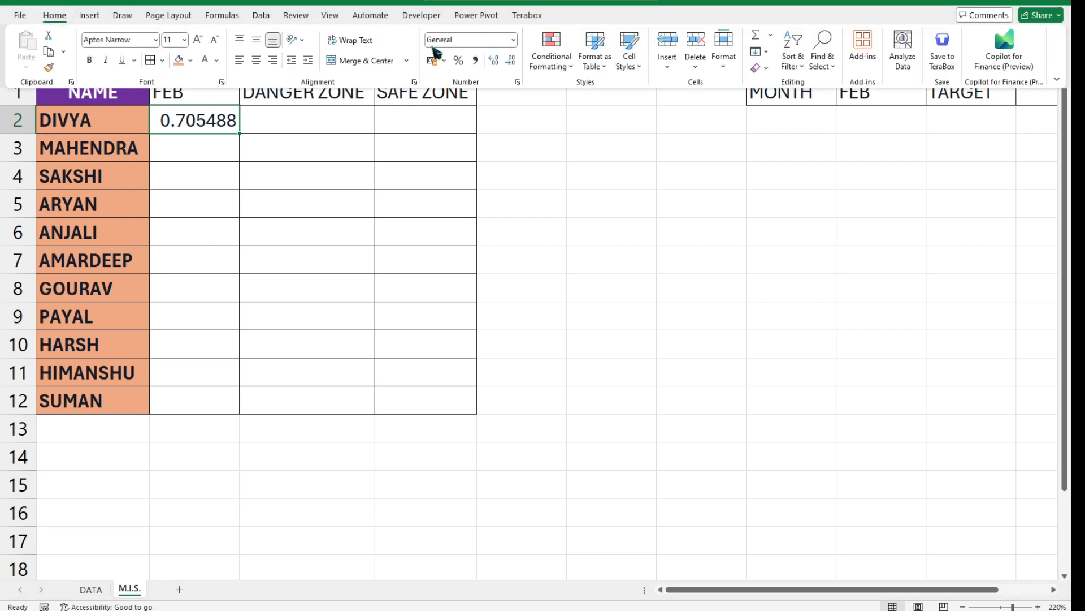
{"action": "left_click", "coordinate": [460, 60]}
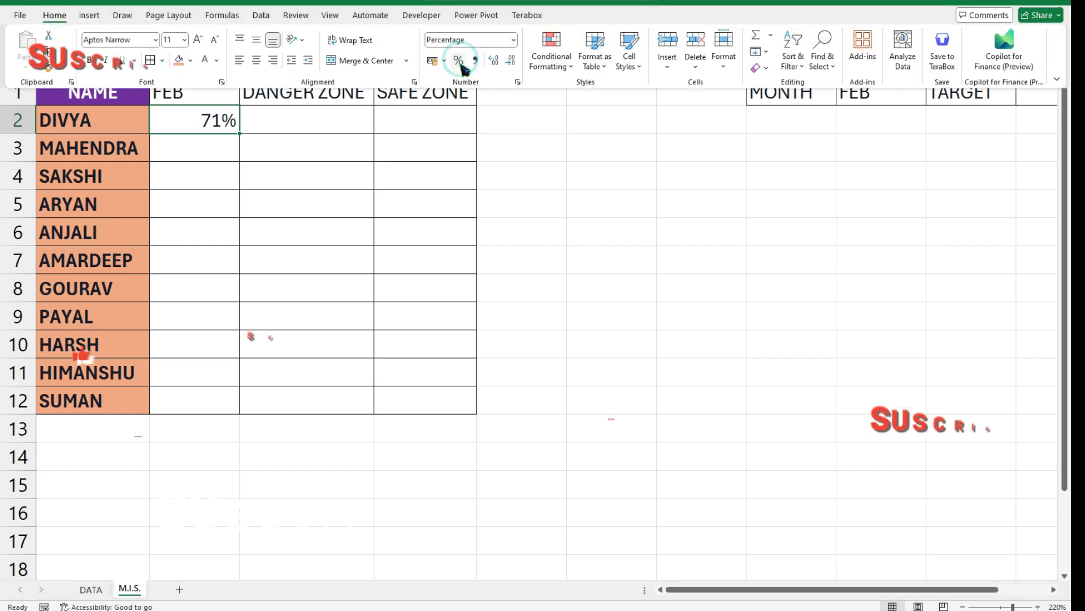
{"action": "left_click", "coordinate": [308, 144]}
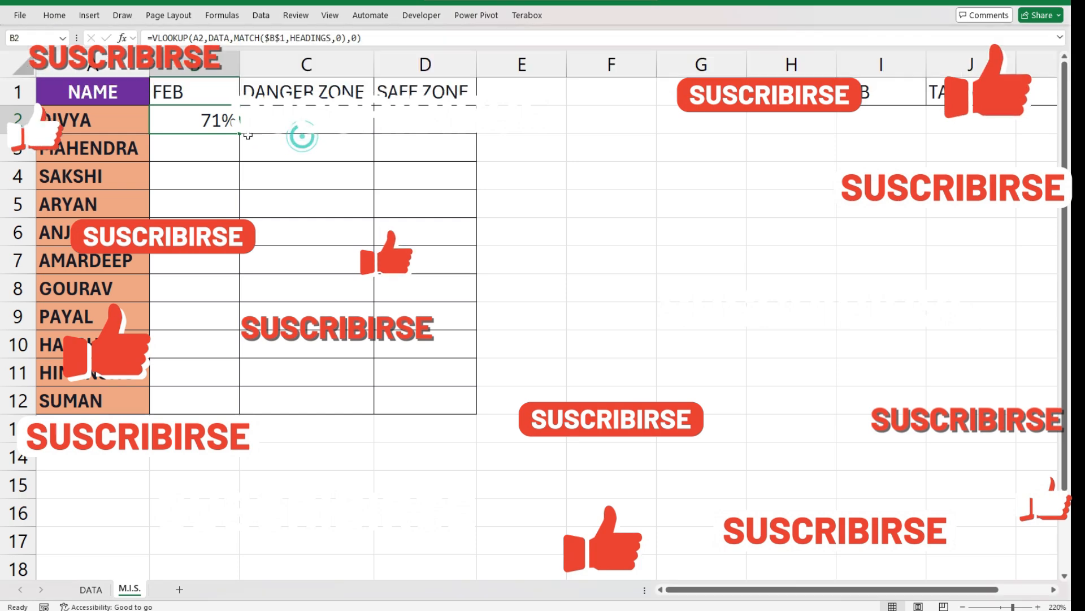
{"action": "left_click_drag", "start_coordinate": [238, 133], "coordinate": [246, 402]}
{"action": "key", "text": "ctrl+z"}
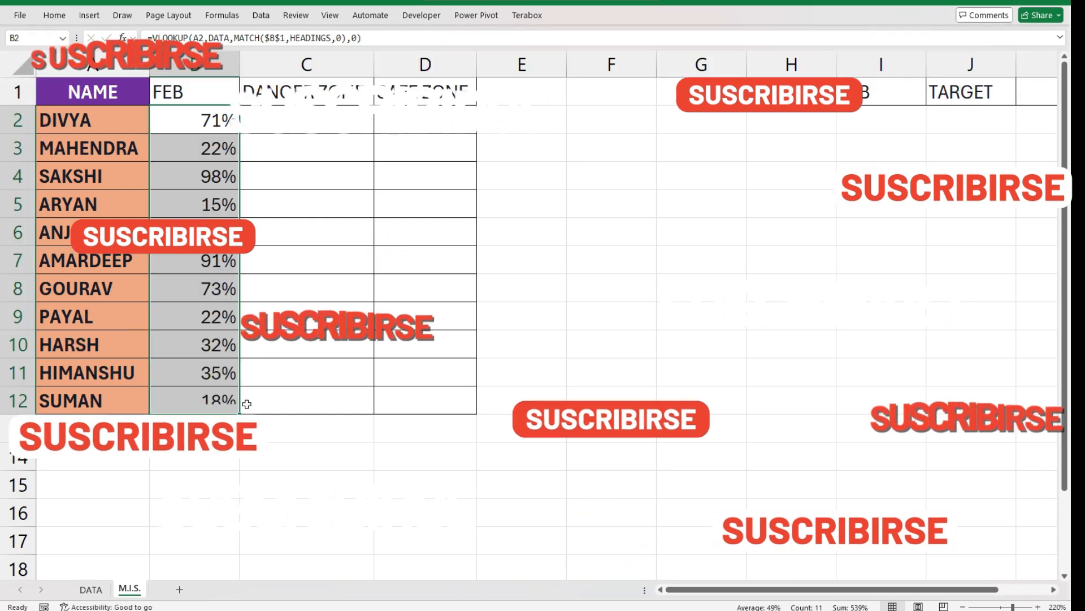
- Narrow column F to about a third of its width to bring the target value in K1 into view
{"action": "left_click", "coordinate": [327, 111]}
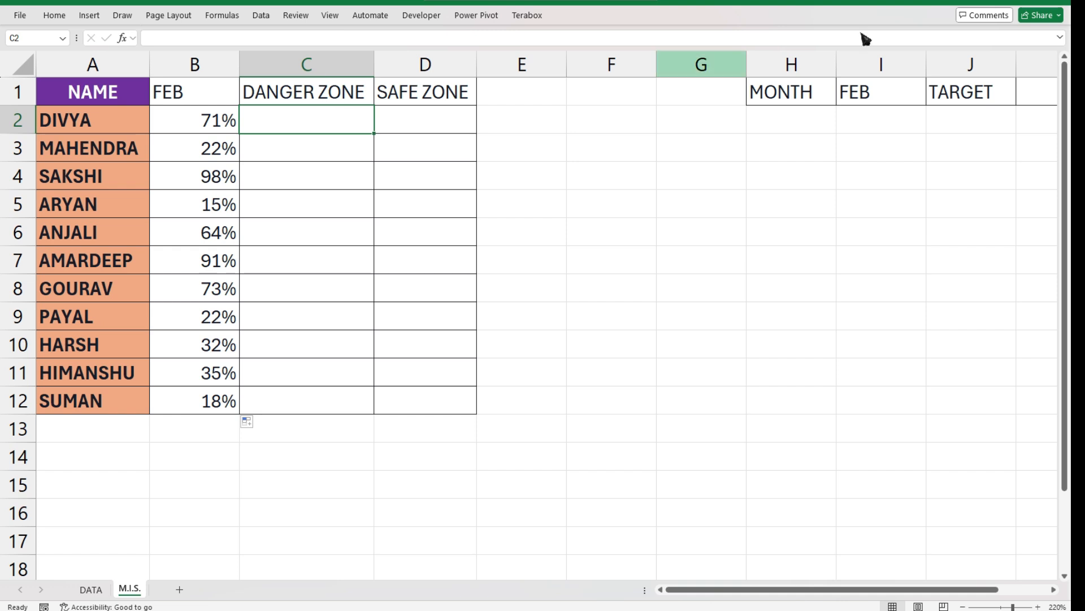
{"action": "left_click_drag", "start_coordinate": [657, 67], "coordinate": [596, 68]}
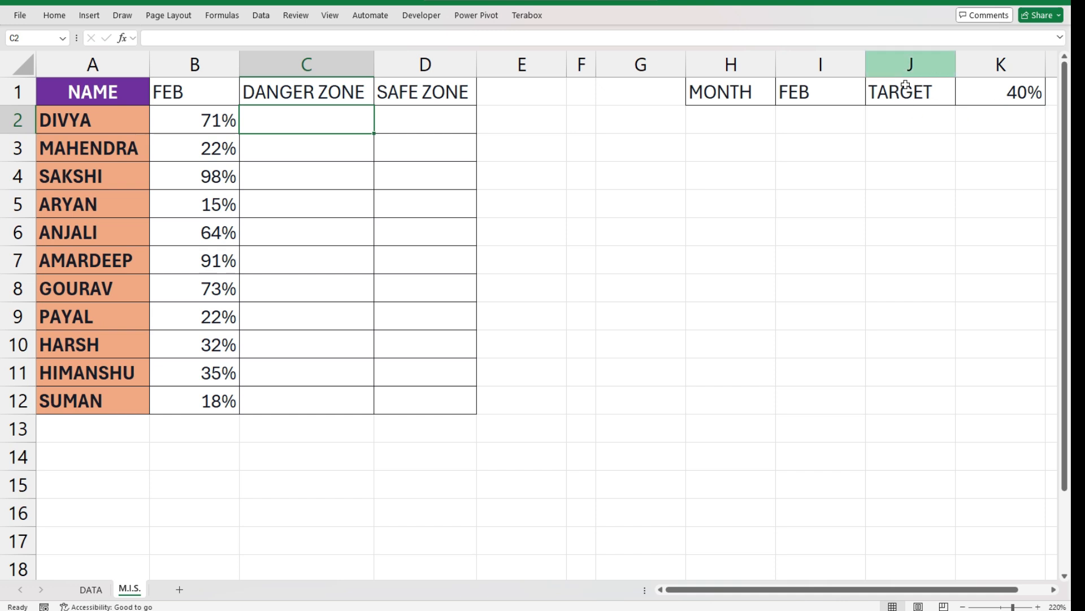
- Examine the month and target cells in H1:K1 and compare the first employee's percentage in B2 with the target
{"action": "left_click", "coordinate": [738, 90]}
{"action": "left_click", "coordinate": [903, 100]}
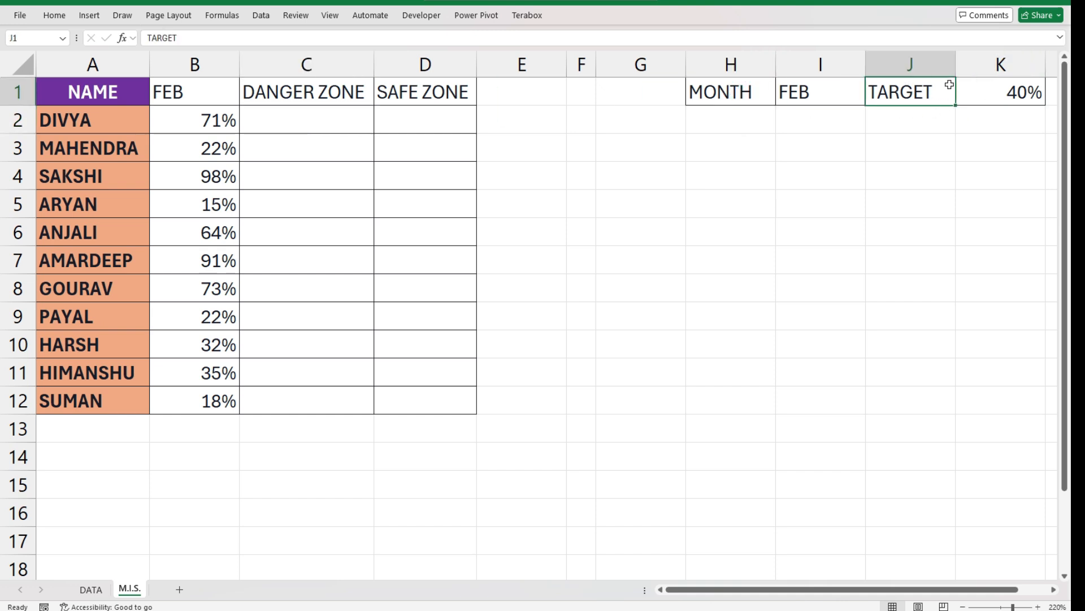
{"action": "left_click", "coordinate": [947, 86]}
{"action": "left_click", "coordinate": [1021, 91]}
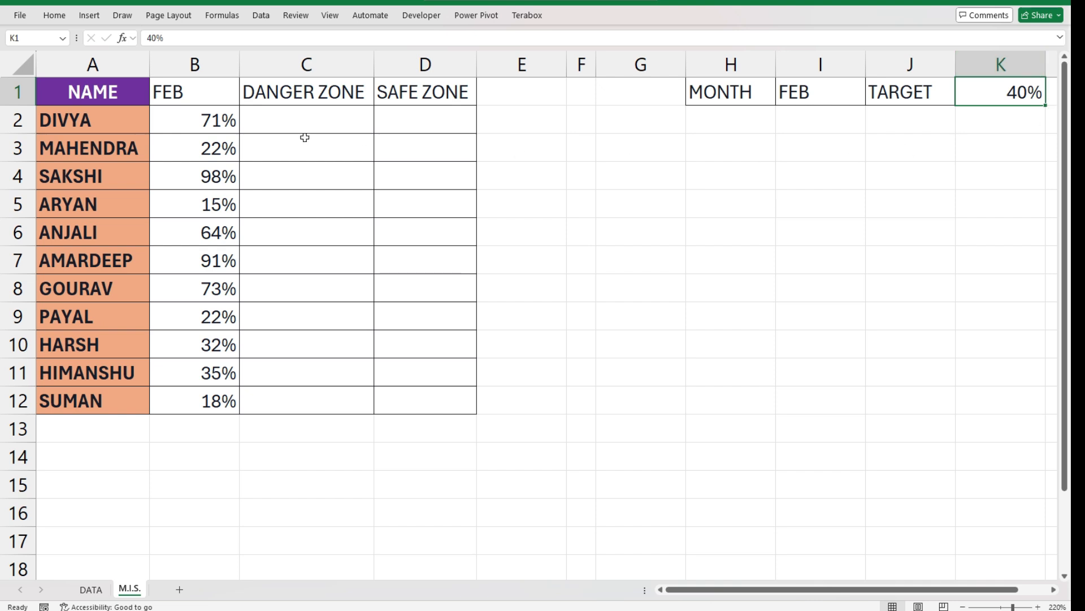
{"action": "left_click", "coordinate": [116, 115]}
{"action": "left_click", "coordinate": [206, 120]}
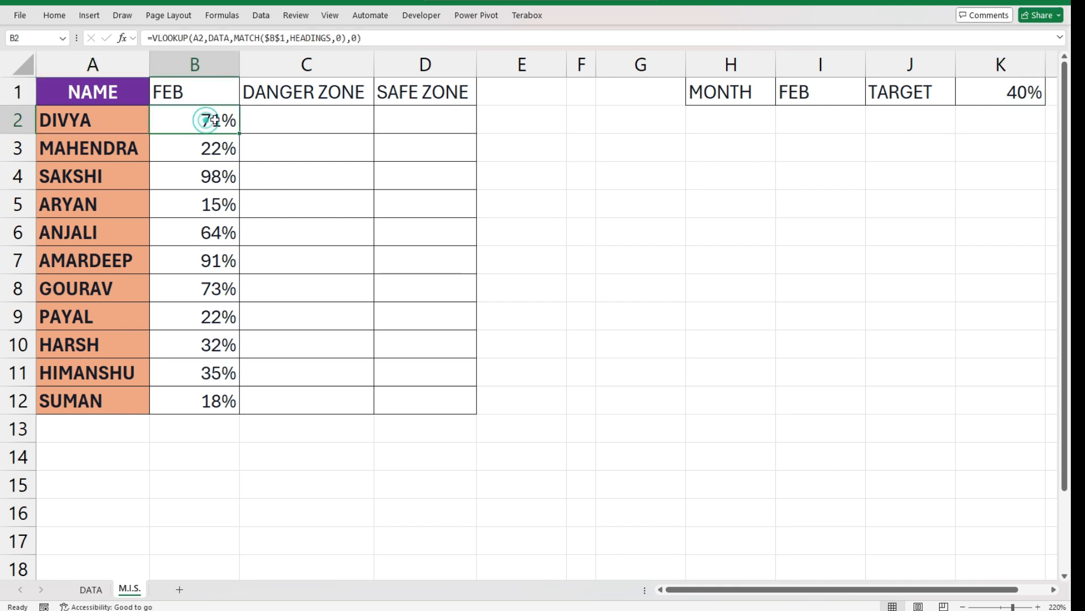
{"action": "left_click", "coordinate": [443, 108]}
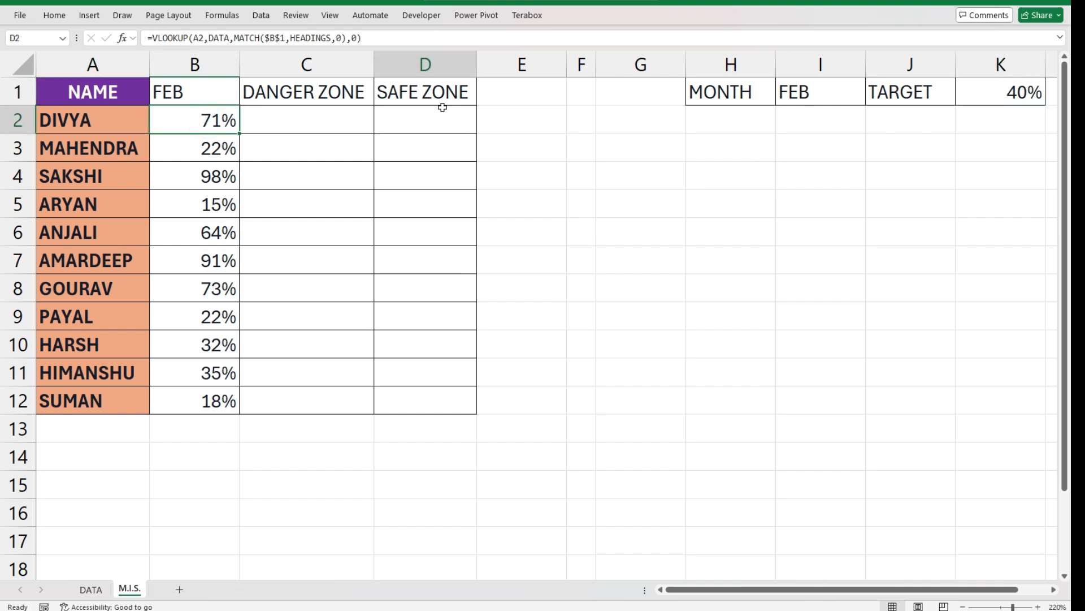
- Begin an IF formula in C2 under DANGER ZONE that tests whether B2 is less than the absolute target $K$1
{"action": "left_click", "coordinate": [320, 122]}
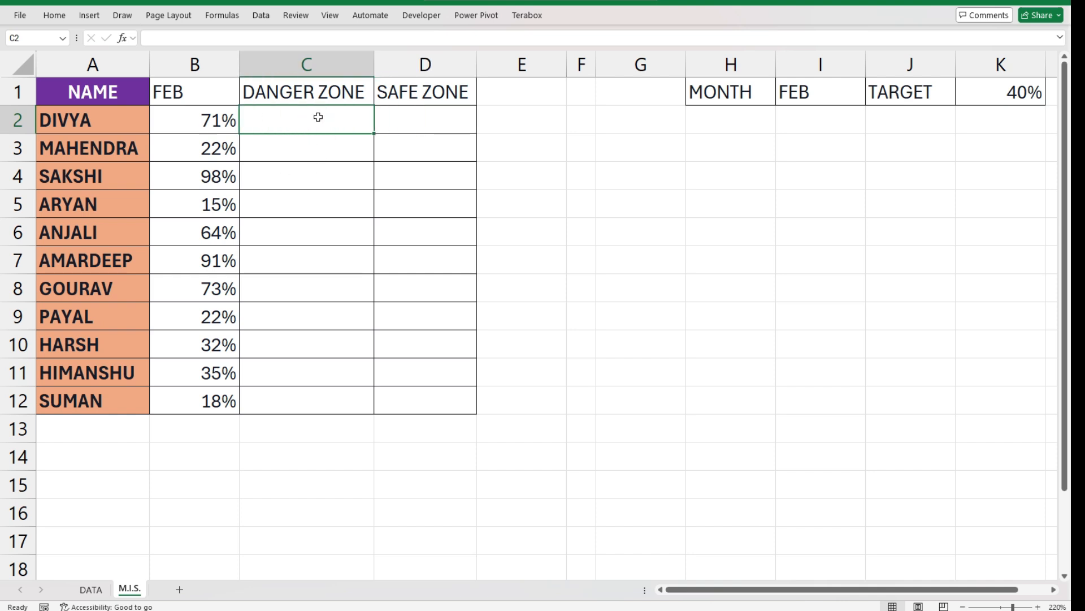
{"action": "type", "text": "=IF("}
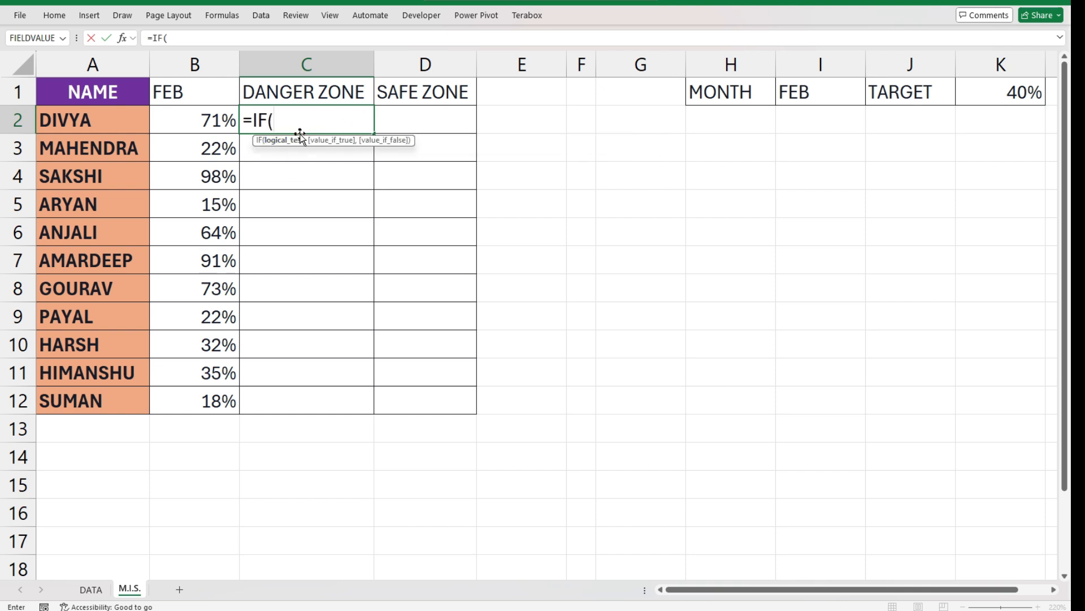
{"action": "left_click", "coordinate": [201, 121]}
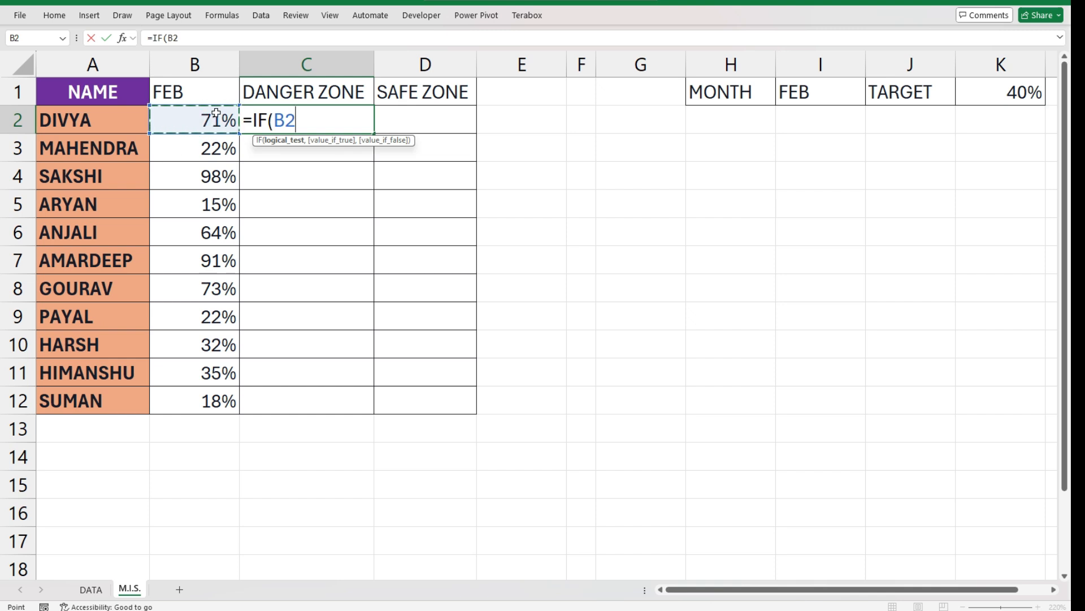
{"action": "type", "text": "<"}
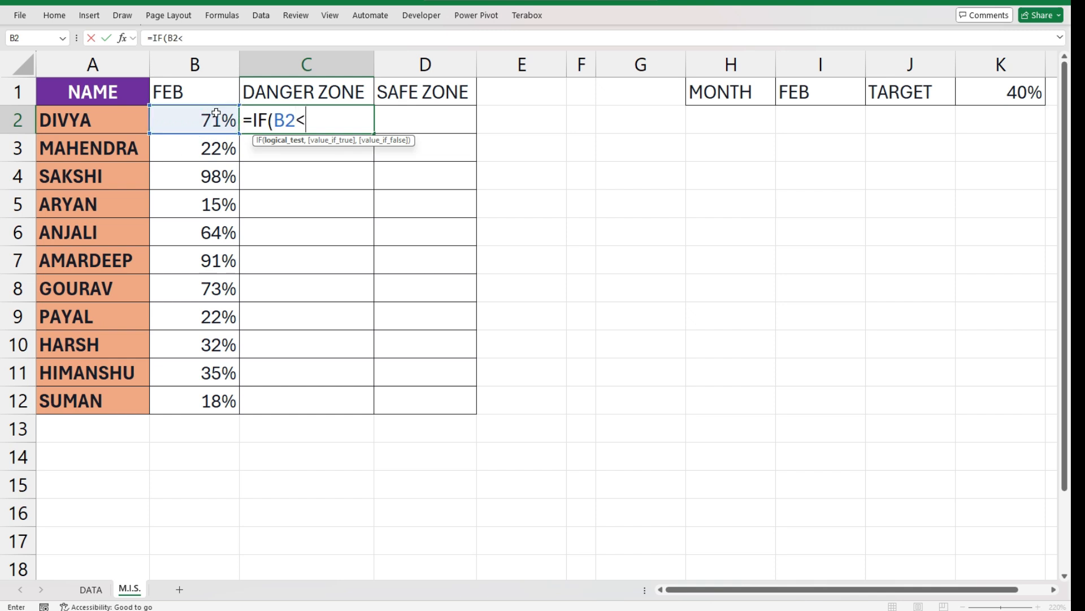
{"action": "left_click", "coordinate": [1011, 96]}
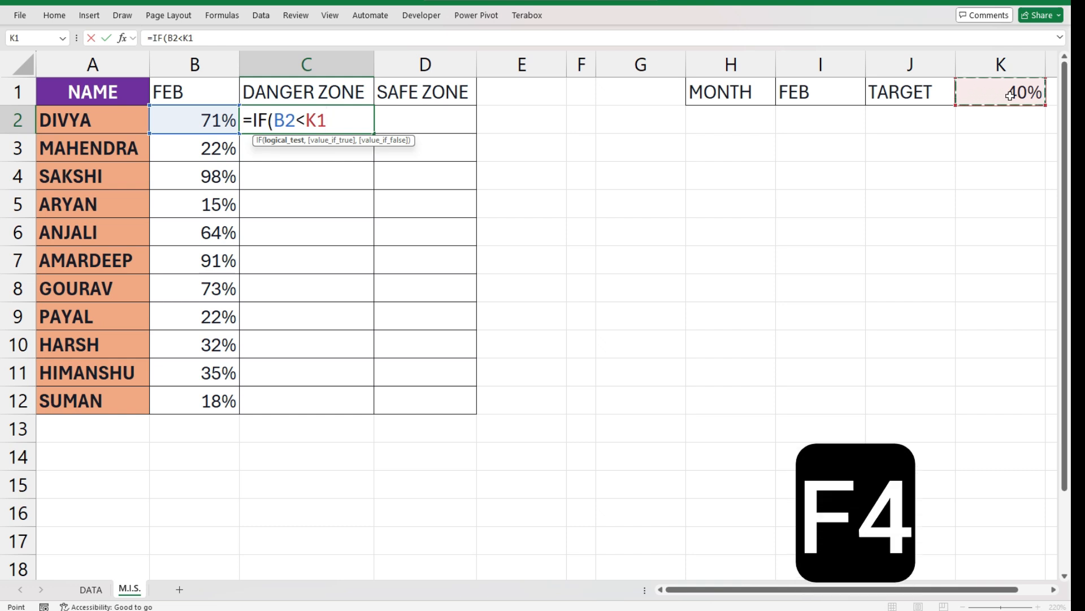
{"action": "key", "text": "F4"}
{"action": "type", "text": ","}
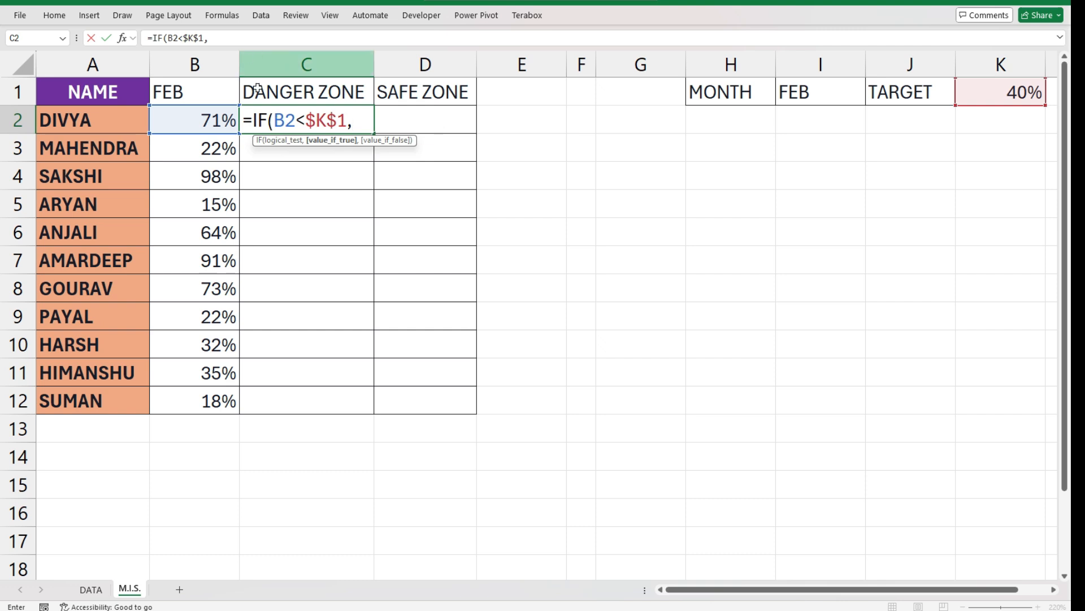
- Complete the C2 formula so it returns B2 when the test is true and NA() otherwise
{"action": "left_click", "coordinate": [193, 122]}
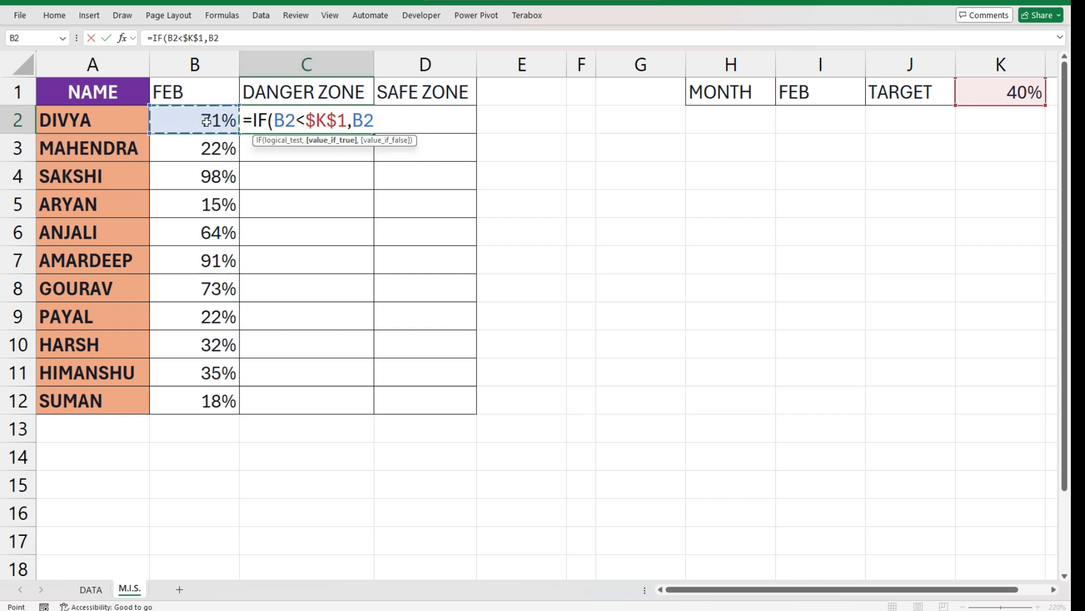
{"action": "type", "text": ","}
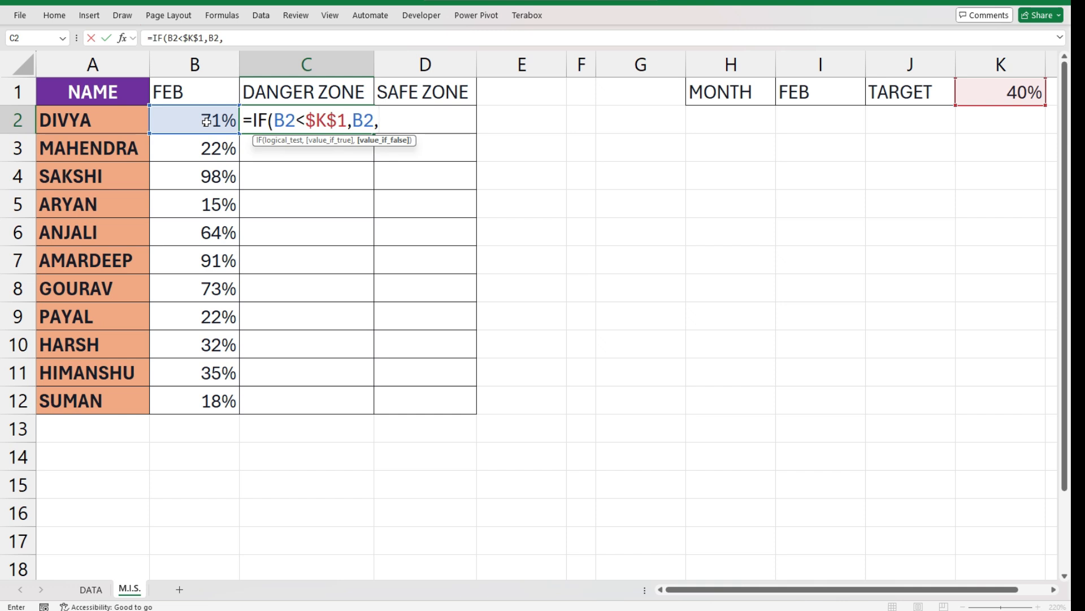
{"action": "type", "text": "NA("}
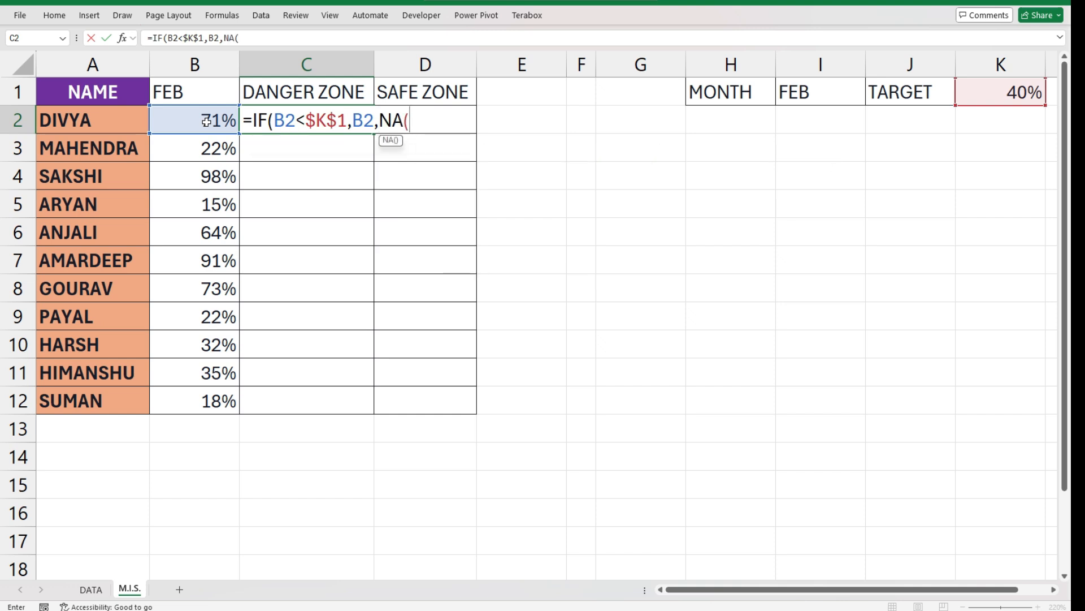
{"action": "type", "text": "))"}
{"action": "key", "text": "Return"}
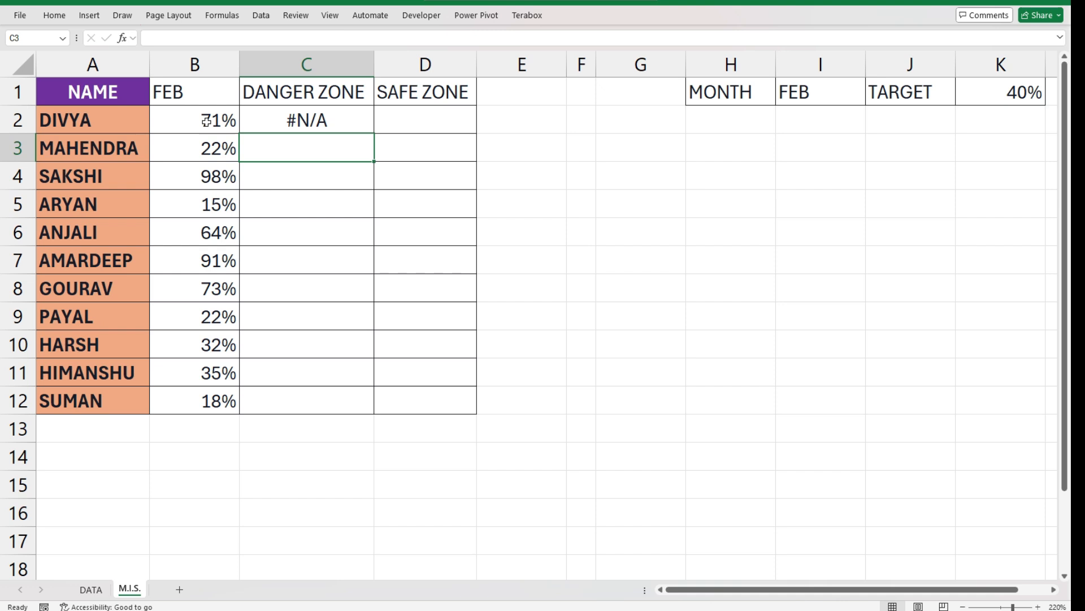
{"action": "left_click", "coordinate": [180, 122]}
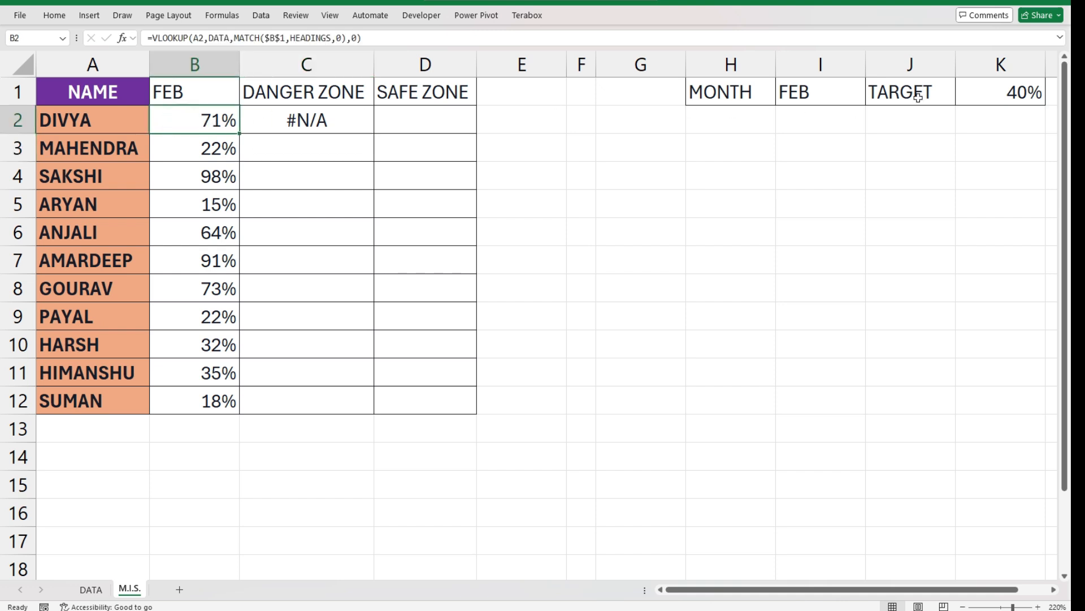
- Format C2 under DANGER ZONE as a percentage and centre it horizontally and vertically
{"action": "left_click", "coordinate": [991, 88]}
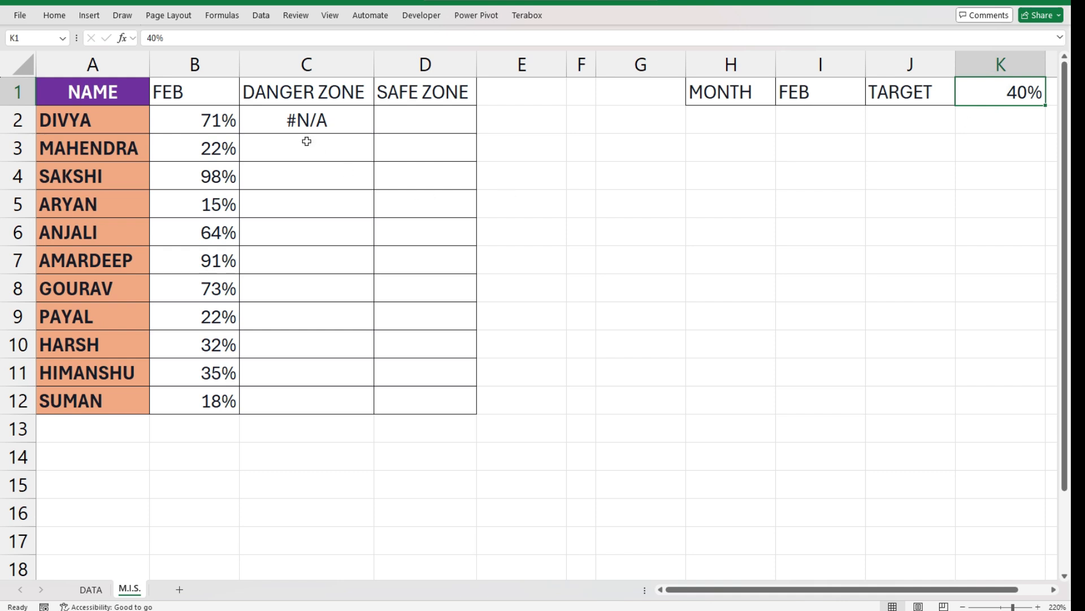
{"action": "left_click", "coordinate": [304, 119]}
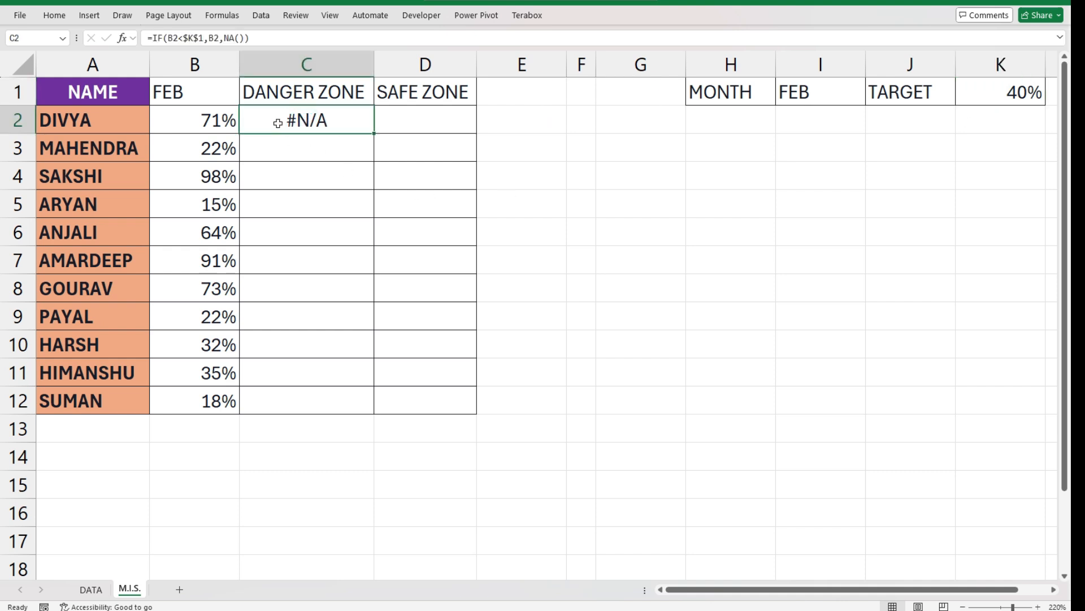
{"action": "left_click", "coordinate": [57, 15]}
{"action": "left_click", "coordinate": [458, 60]}
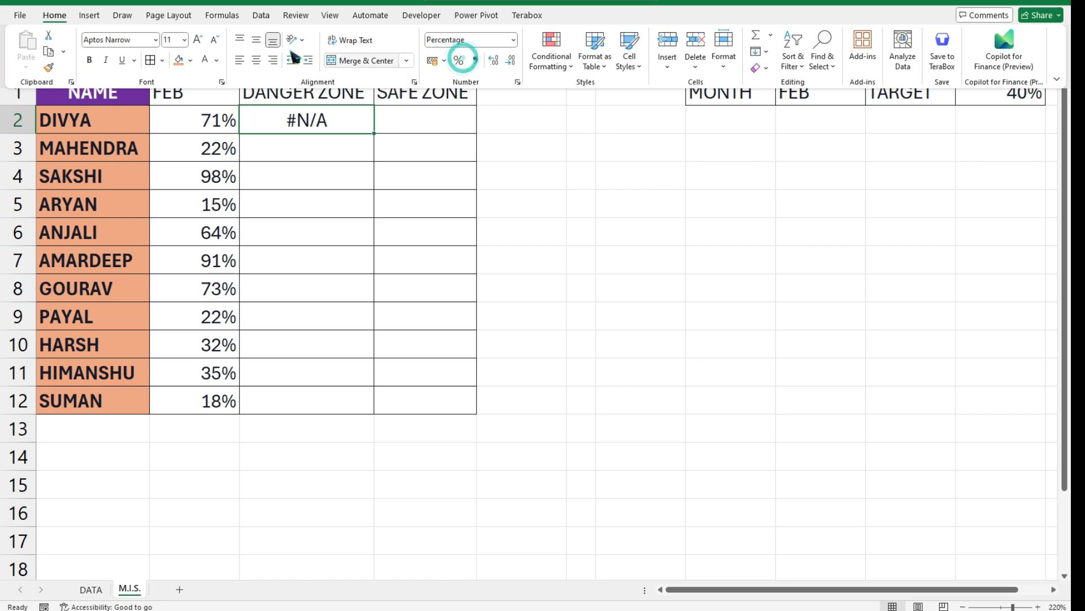
{"action": "left_click", "coordinate": [256, 60]}
{"action": "left_click", "coordinate": [256, 40]}
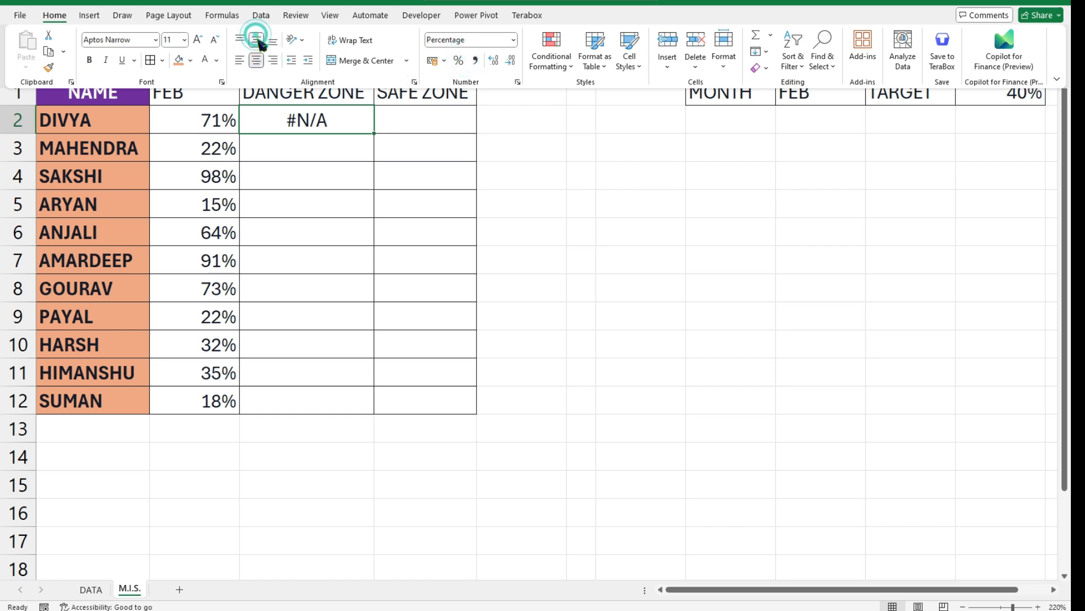
- Fill the DANGER ZONE formula from C2 down to C12
{"action": "left_click", "coordinate": [325, 120]}
{"action": "left_click_drag", "start_coordinate": [374, 134], "coordinate": [376, 412]}
{"action": "left_click", "coordinate": [404, 149]}
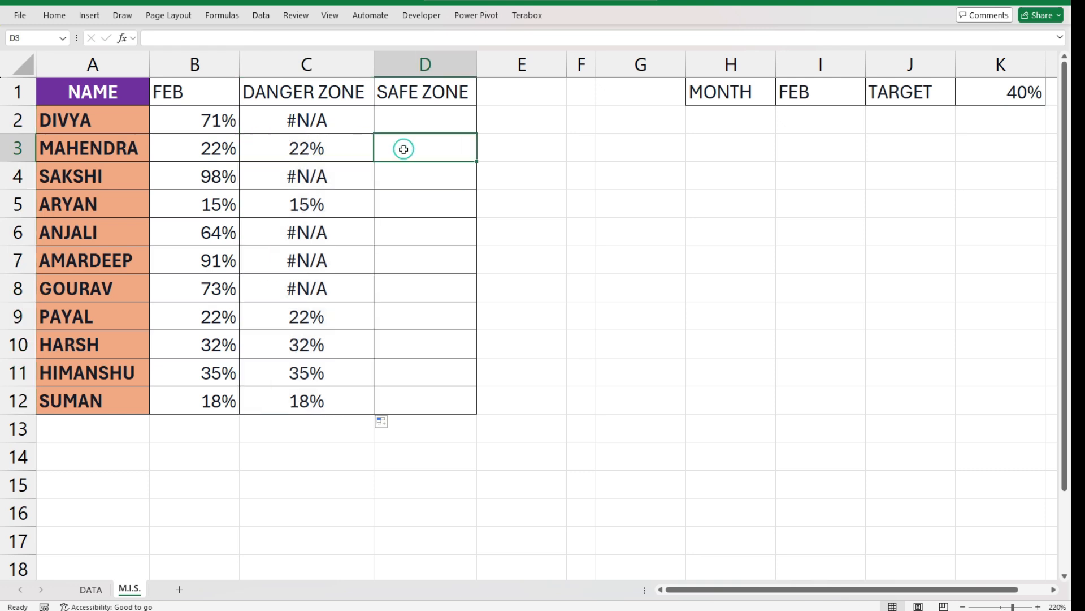
- Examine the DANGER ZONE cells in column C that return a percentage below the target
{"action": "left_click", "coordinate": [315, 146]}
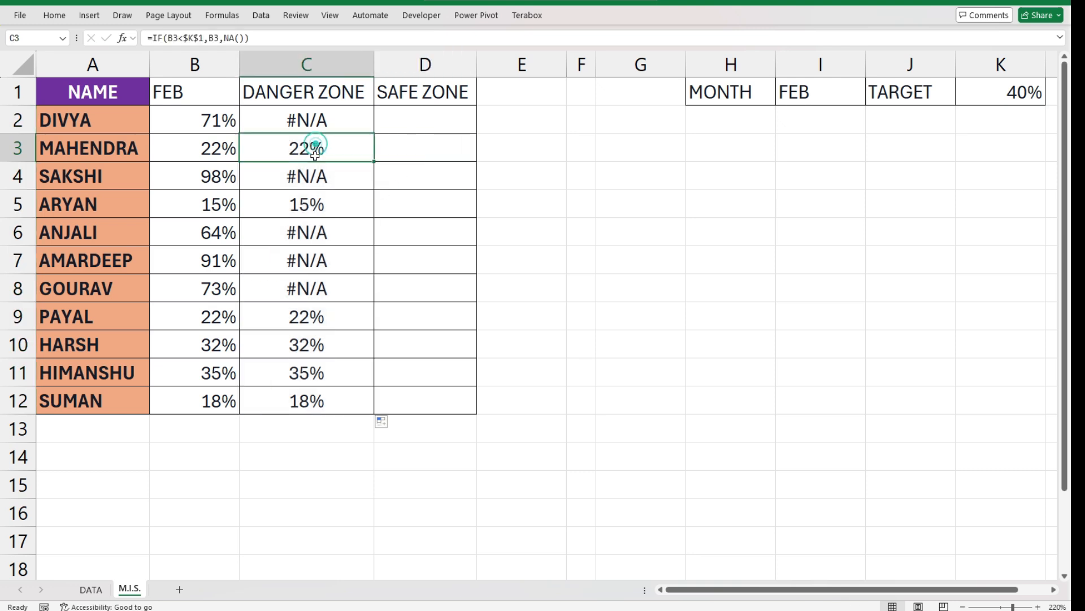
{"action": "left_click", "coordinate": [316, 212]}
{"action": "left_click", "coordinate": [319, 308]}
{"action": "left_click", "coordinate": [319, 347]}
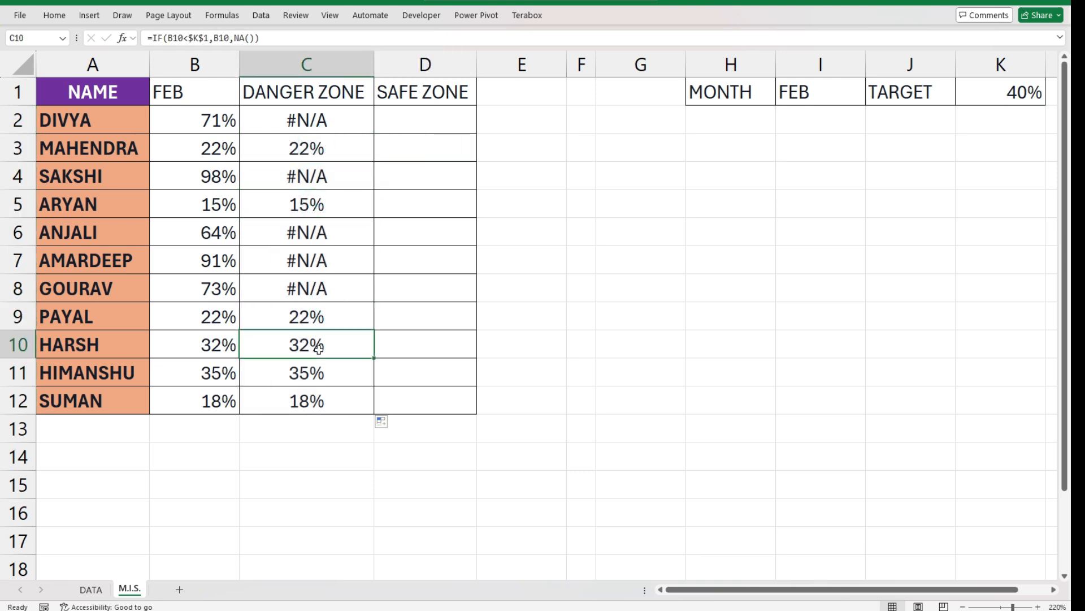
{"action": "left_click", "coordinate": [321, 373]}
{"action": "left_click", "coordinate": [318, 400]}
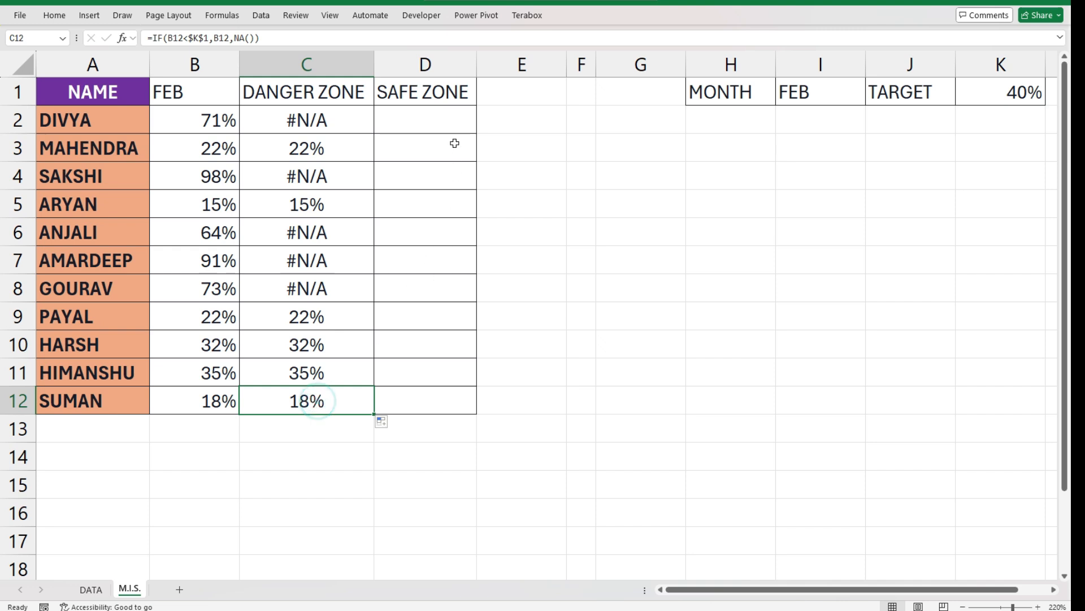
- Begin an IF formula in D2 under SAFE ZONE that tests whether B2 is less than the absolute target $K$1
{"action": "left_click", "coordinate": [439, 117]}
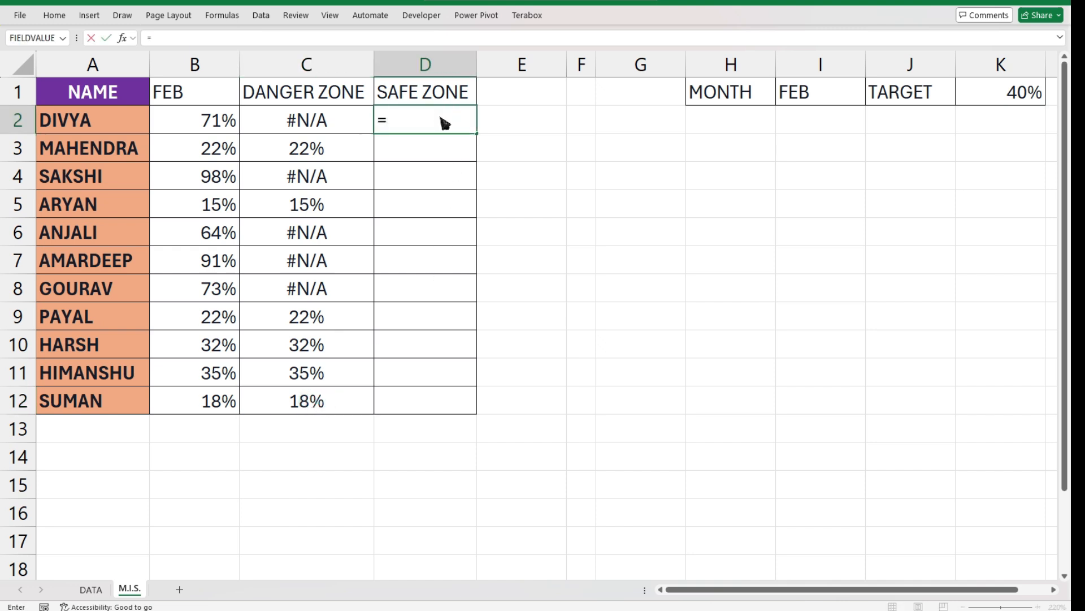
{"action": "type", "text": "IF("}
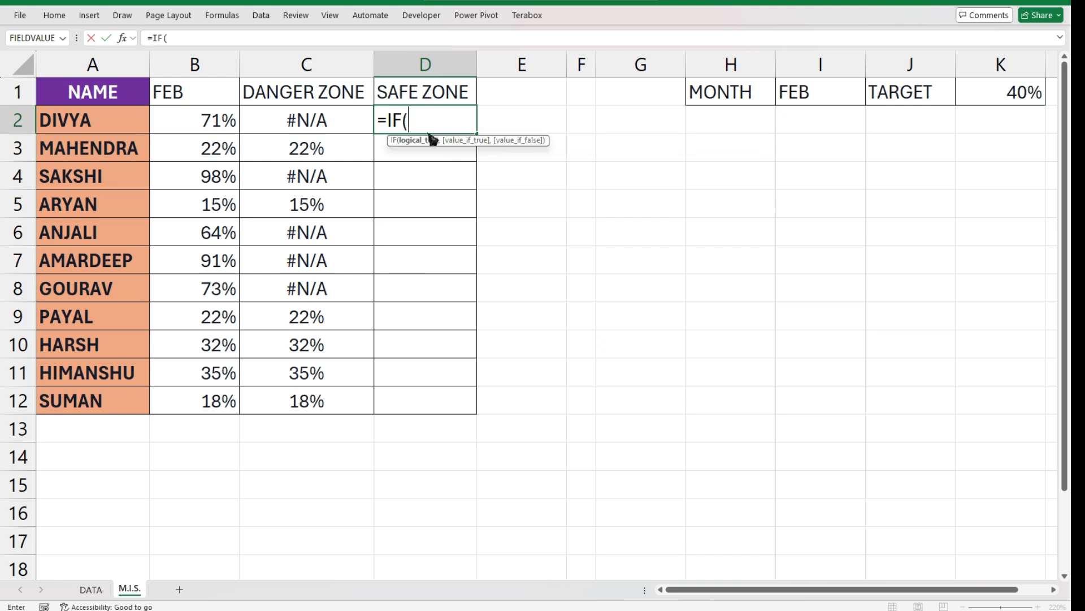
{"action": "left_click", "coordinate": [212, 122]}
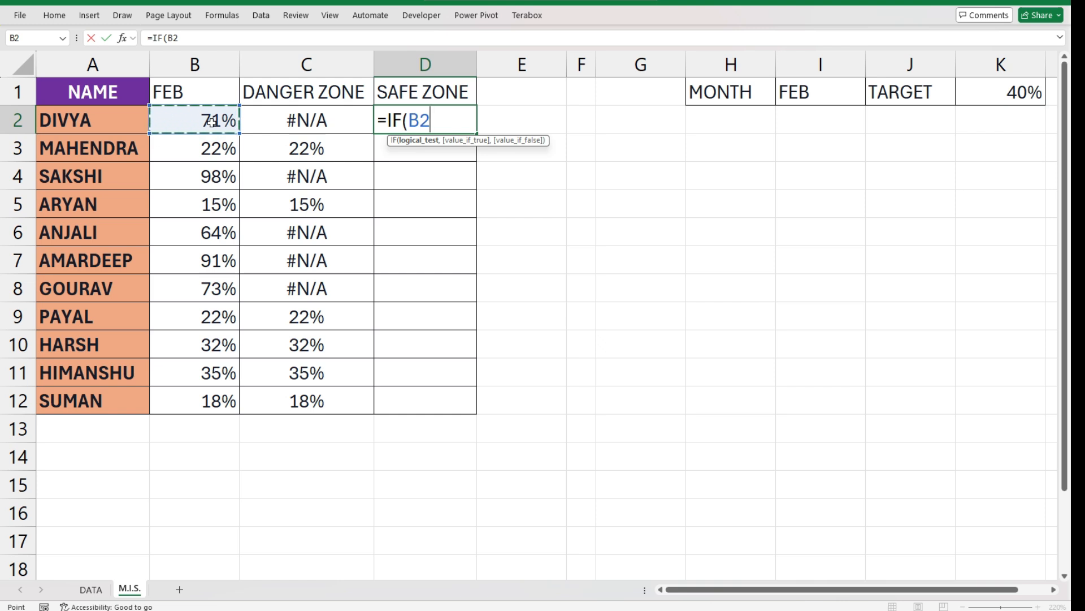
{"action": "type", "text": "<"}
{"action": "left_click", "coordinate": [1015, 94]}
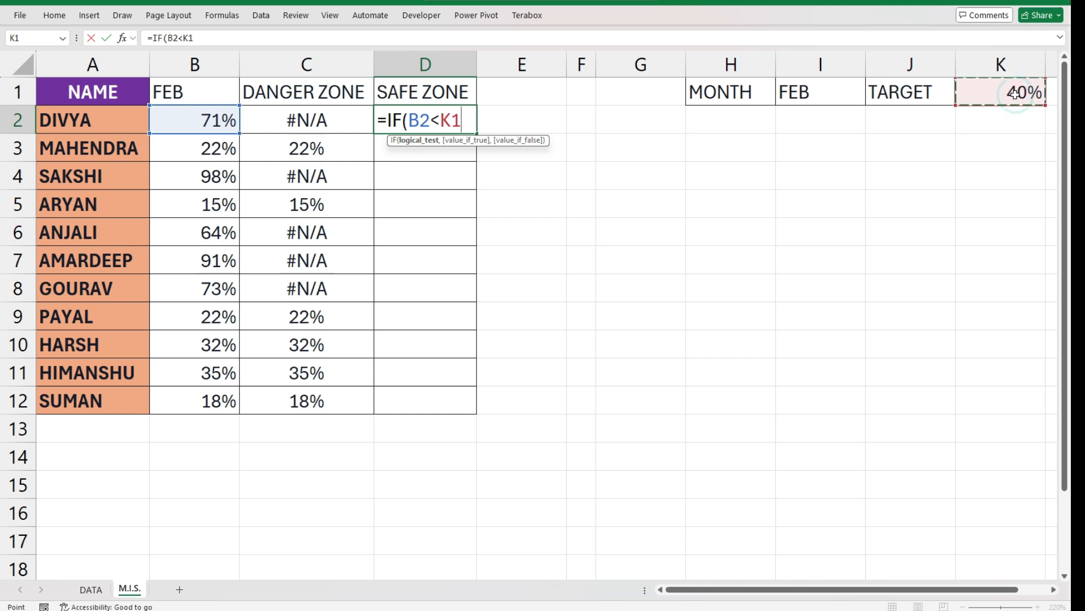
{"action": "key", "text": "F4"}
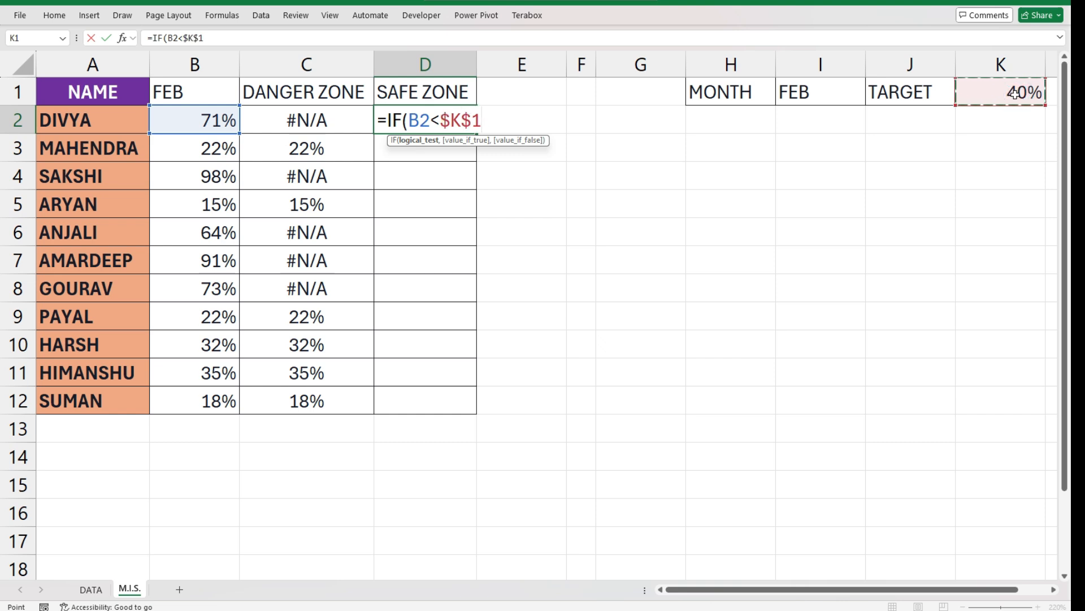
{"action": "type", "text": ","}
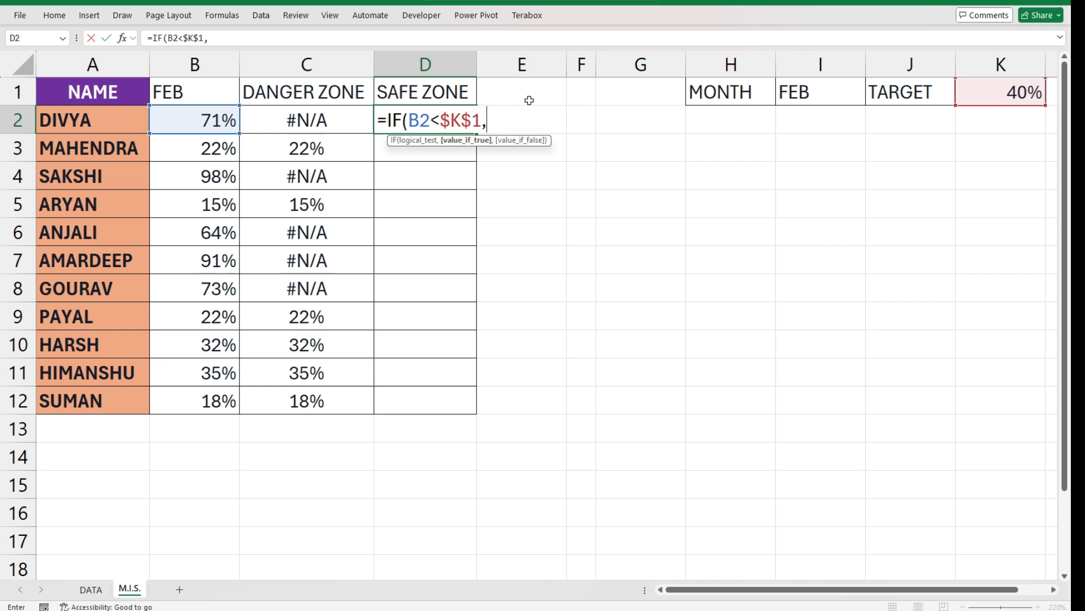
- Complete the D2 formula so it returns NA() when the test is true and B2 otherwise
{"action": "type", "text": "NA("}
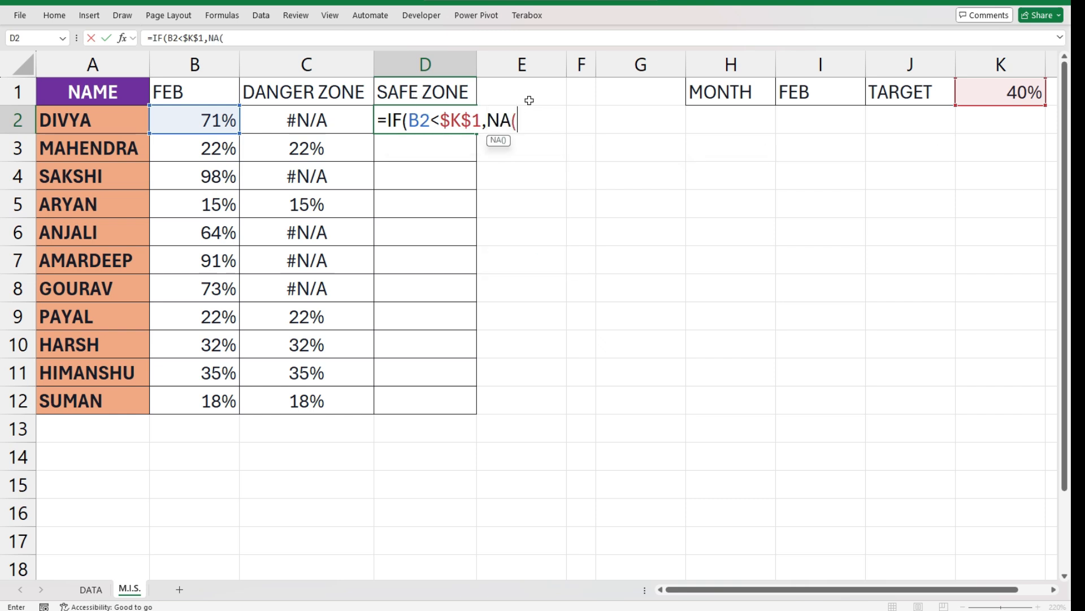
{"action": "type", "text": ")"}
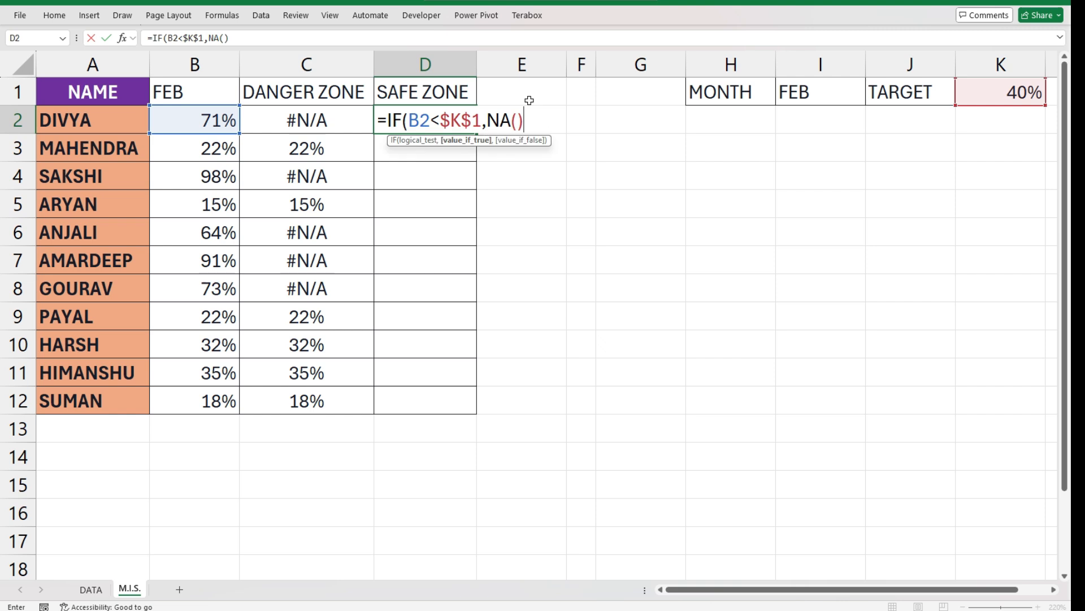
{"action": "type", "text": ","}
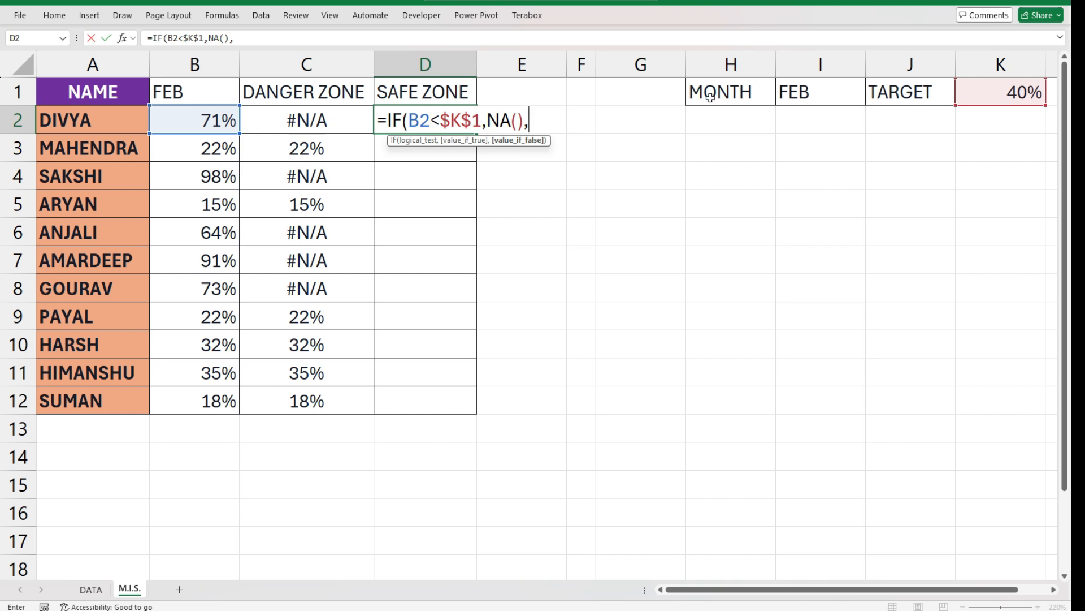
{"action": "left_click", "coordinate": [195, 119]}
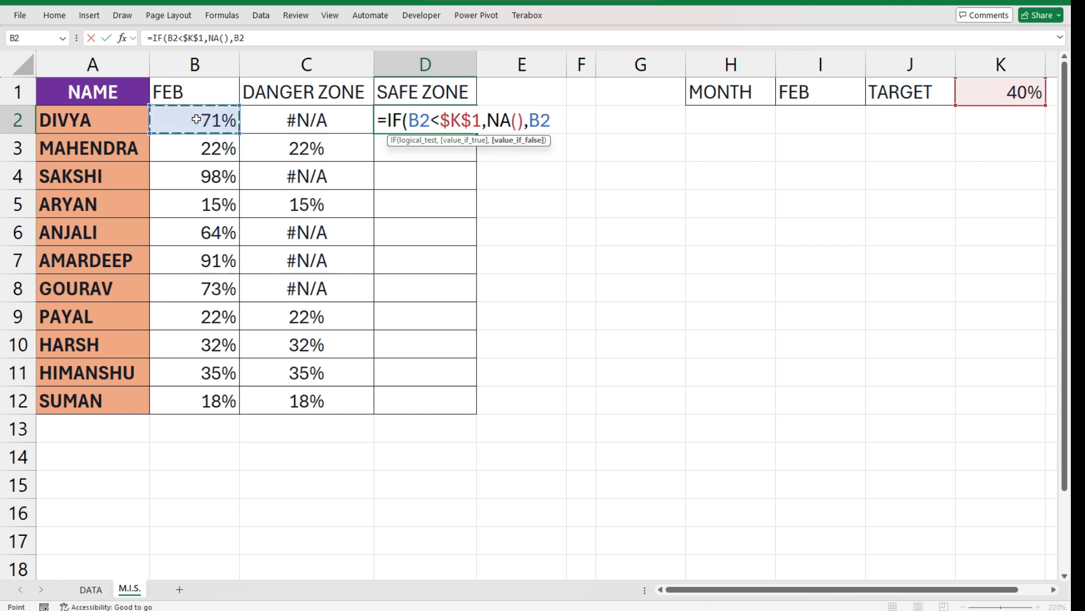
{"action": "type", "text": ")"}
{"action": "key", "text": "Return"}
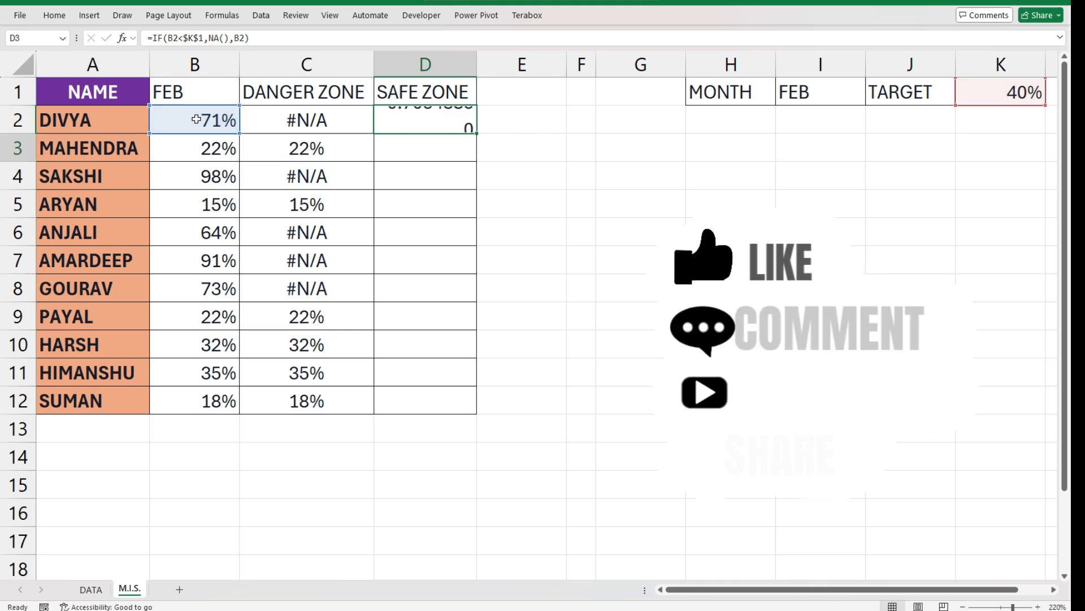
- Format D2 under SAFE ZONE as a percentage and centre it horizontally and vertically
{"action": "left_click", "coordinate": [386, 121]}
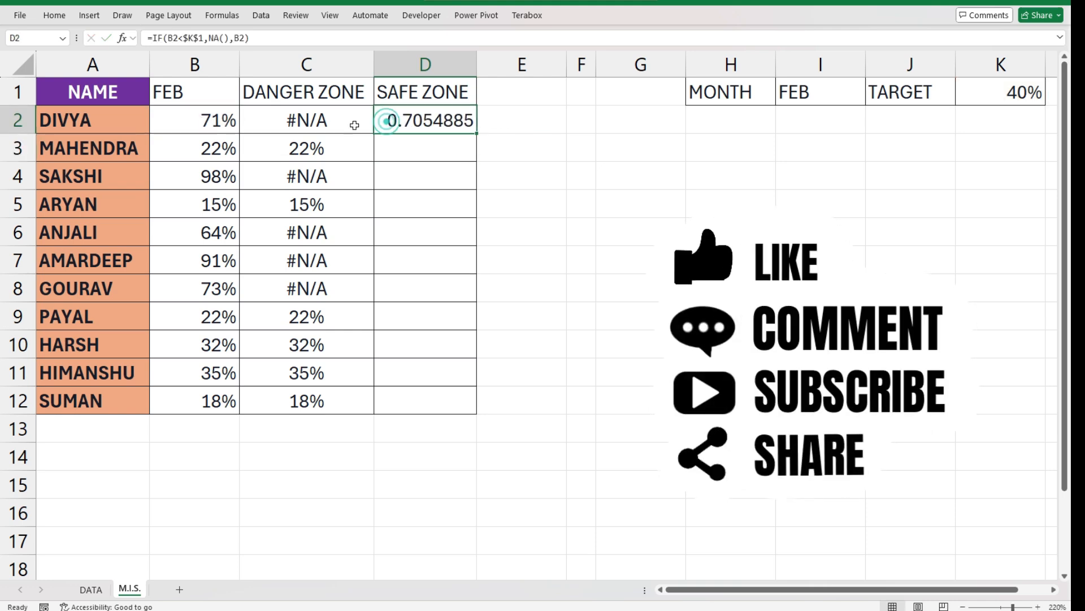
{"action": "left_click", "coordinate": [55, 17]}
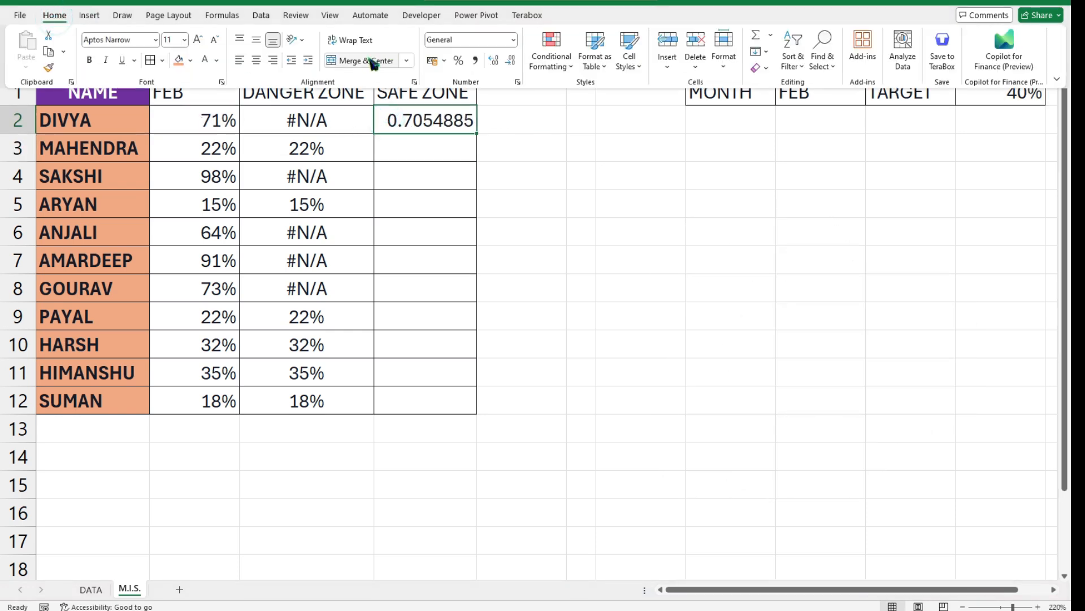
{"action": "left_click", "coordinate": [456, 59]}
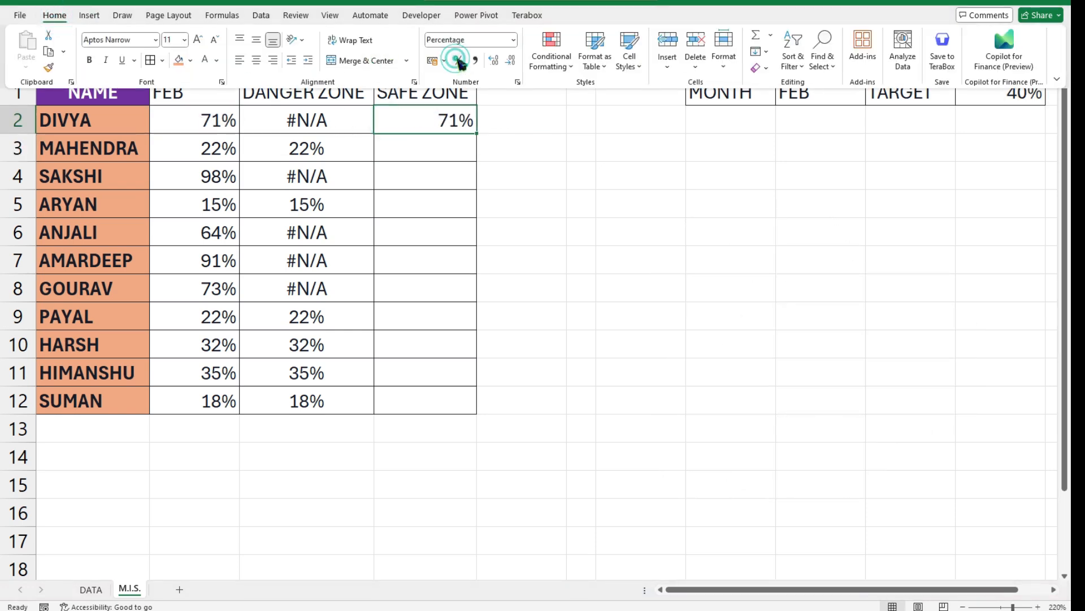
{"action": "left_click", "coordinate": [256, 60]}
{"action": "left_click", "coordinate": [257, 40]}
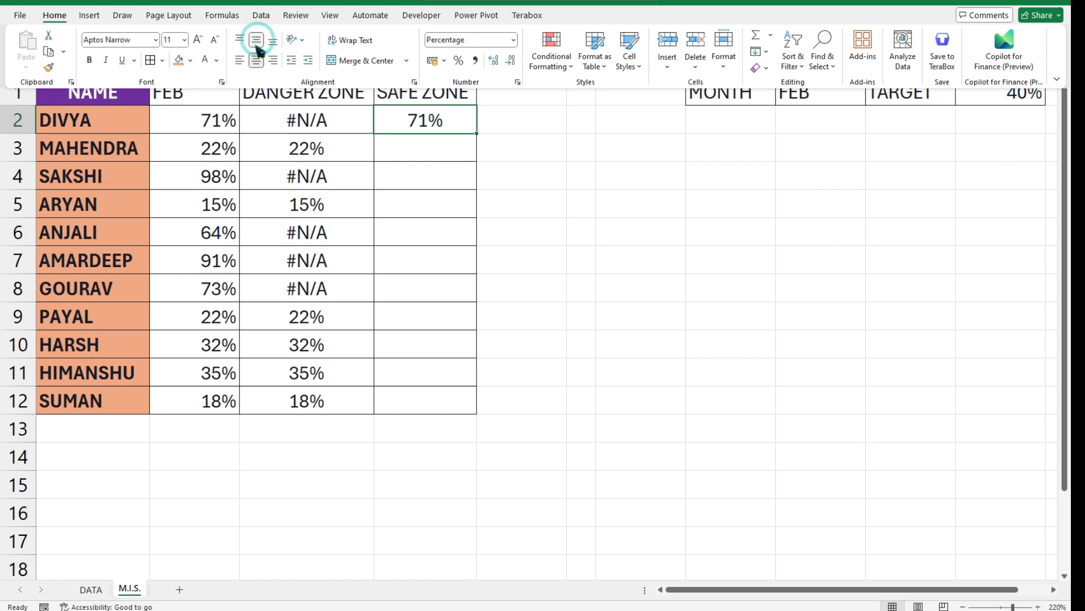
- Fill the SAFE ZONE formula from D2 down to D12
{"action": "left_click", "coordinate": [435, 120]}
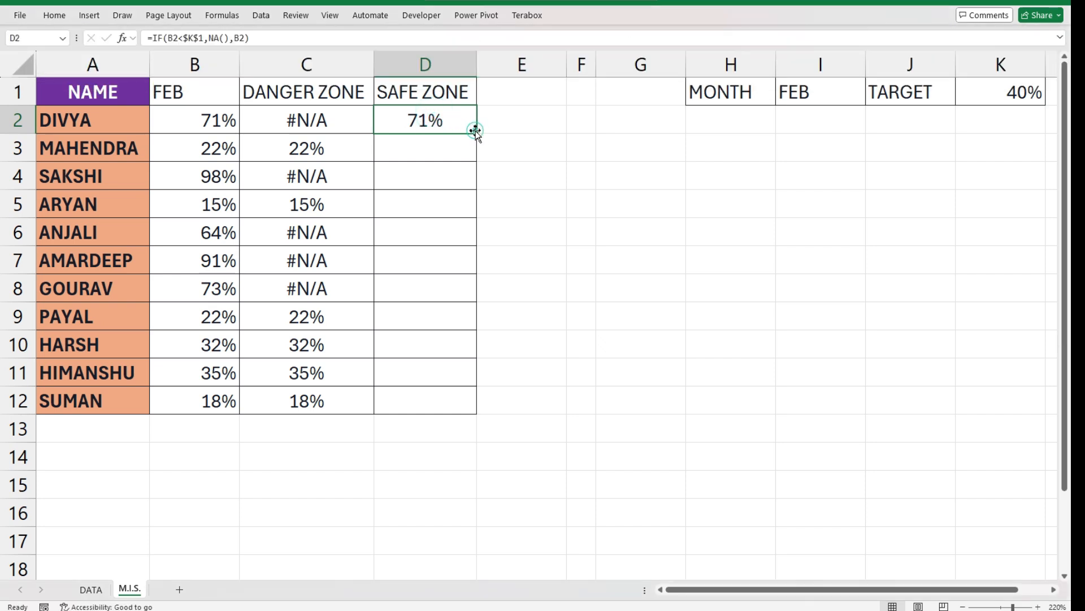
{"action": "left_click_drag", "start_coordinate": [476, 131], "coordinate": [469, 413]}
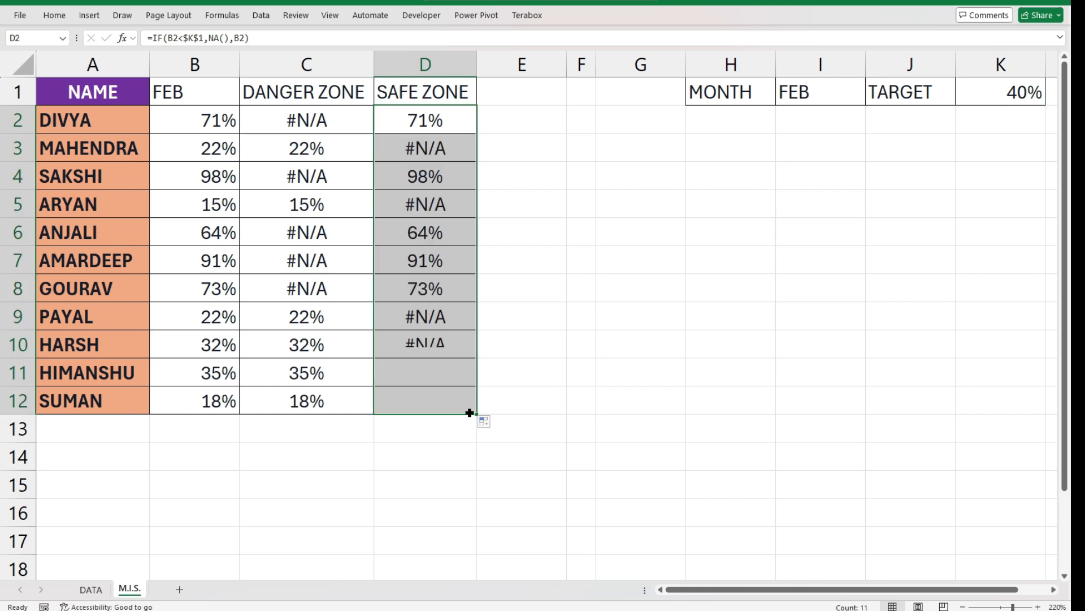
{"action": "left_click", "coordinate": [533, 141]}
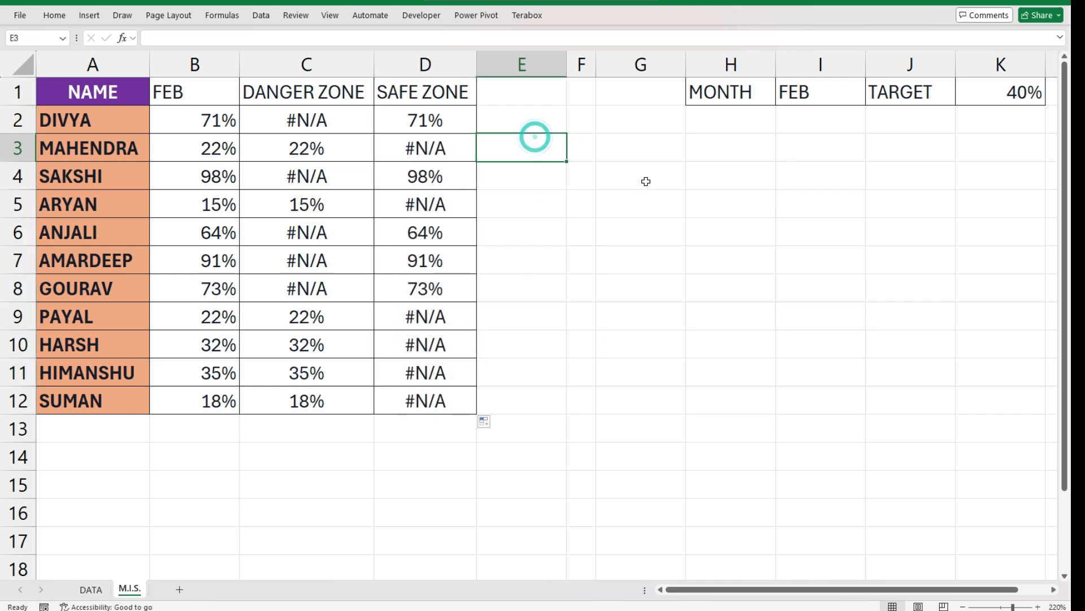
- Set the month in I1 to JAN and check the recalculated values in B2:D12
{"action": "left_click", "coordinate": [817, 88]}
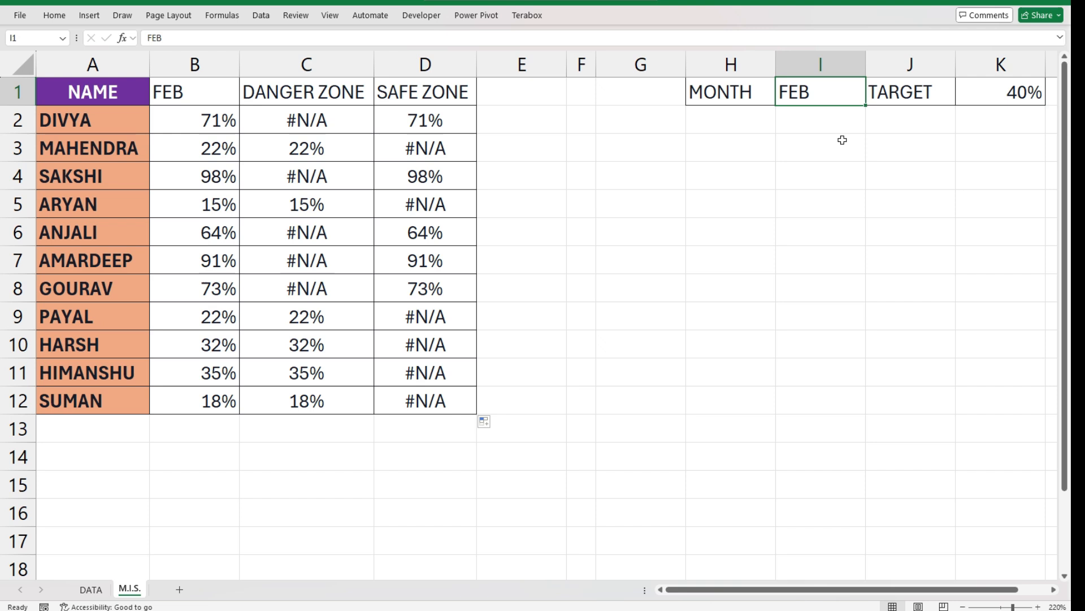
{"action": "type", "text": "JAN"}
{"action": "key", "text": "Return"}
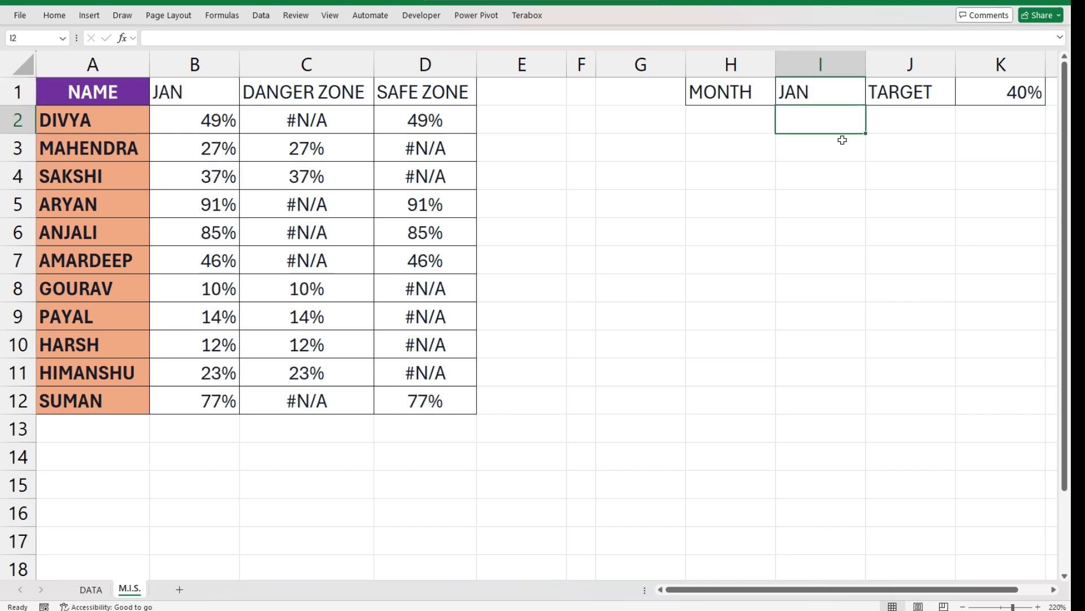
{"action": "left_click_drag", "start_coordinate": [224, 122], "coordinate": [425, 400]}
{"action": "left_click", "coordinate": [642, 308]}
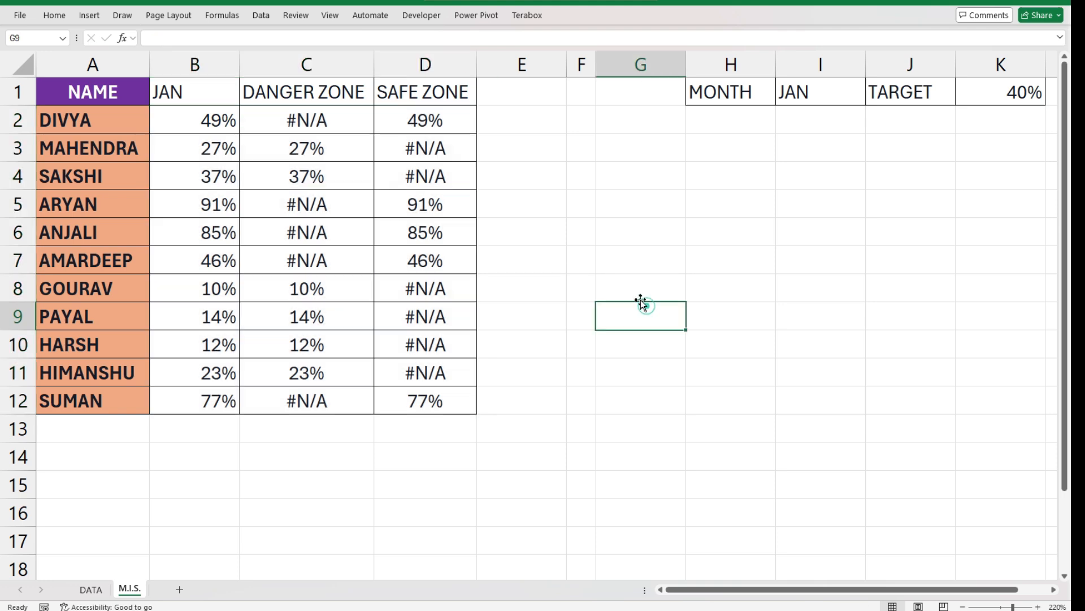
- Set the target in K1 to 60% and check the updated danger and safe zone columns
{"action": "left_click", "coordinate": [999, 91]}
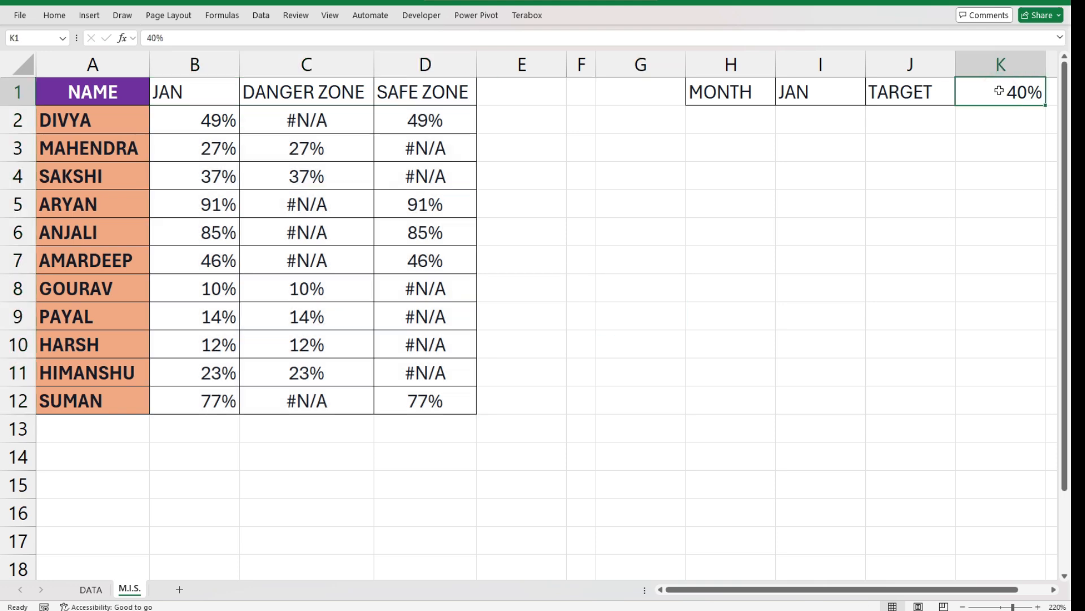
{"action": "type", "text": "60"}
{"action": "key", "text": "Return"}
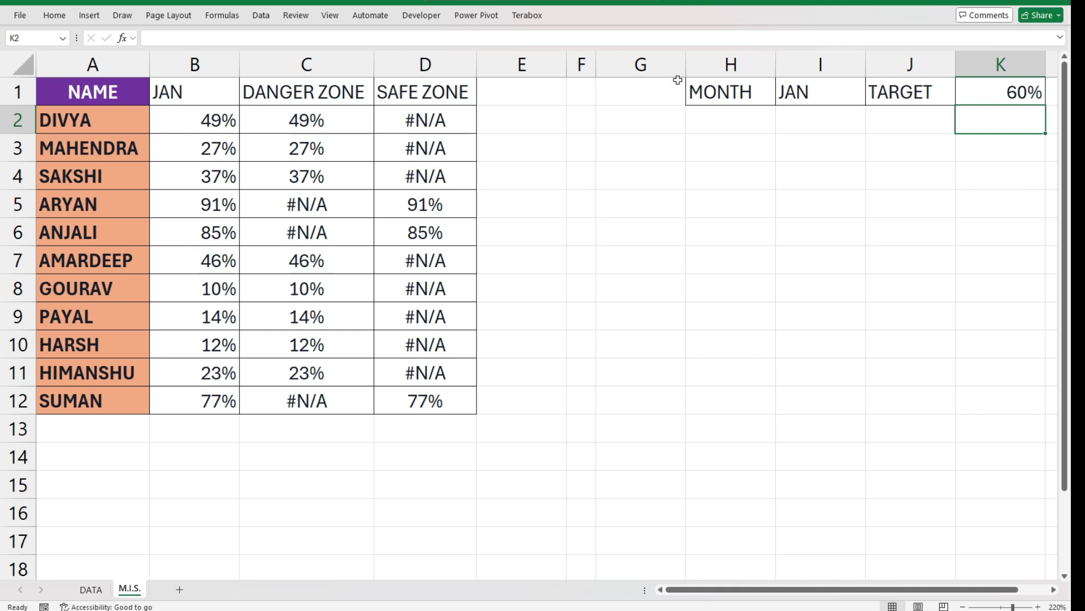
{"action": "left_click_drag", "start_coordinate": [303, 121], "coordinate": [447, 432]}
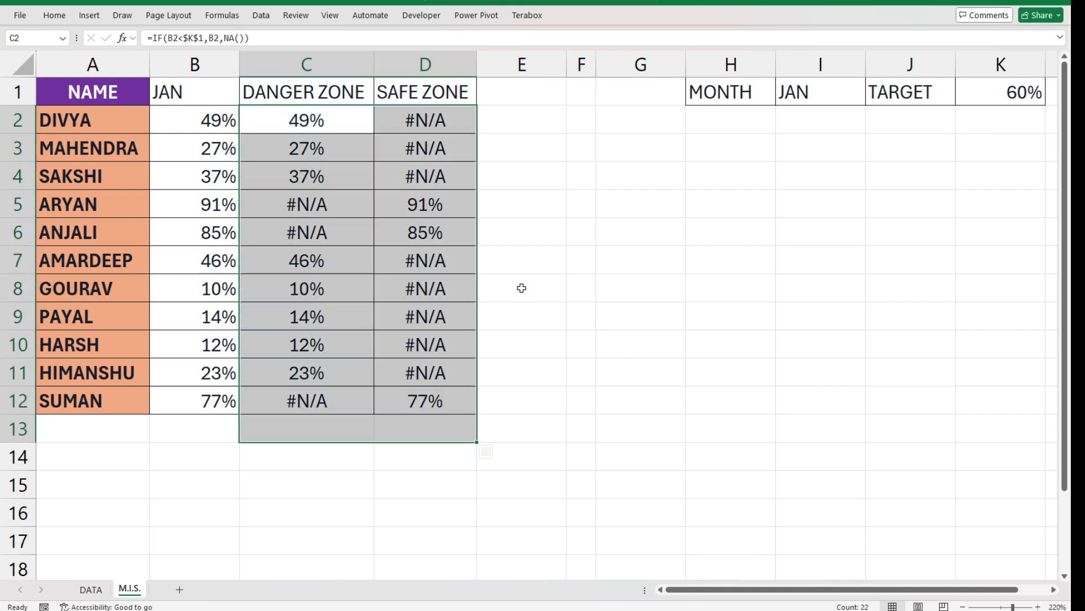
{"action": "left_click", "coordinate": [522, 229]}
- Examine which employees' percentages fall under DANGER ZONE and which under SAFE ZONE for the new target
{"action": "left_click_drag", "start_coordinate": [318, 119], "coordinate": [320, 401]}
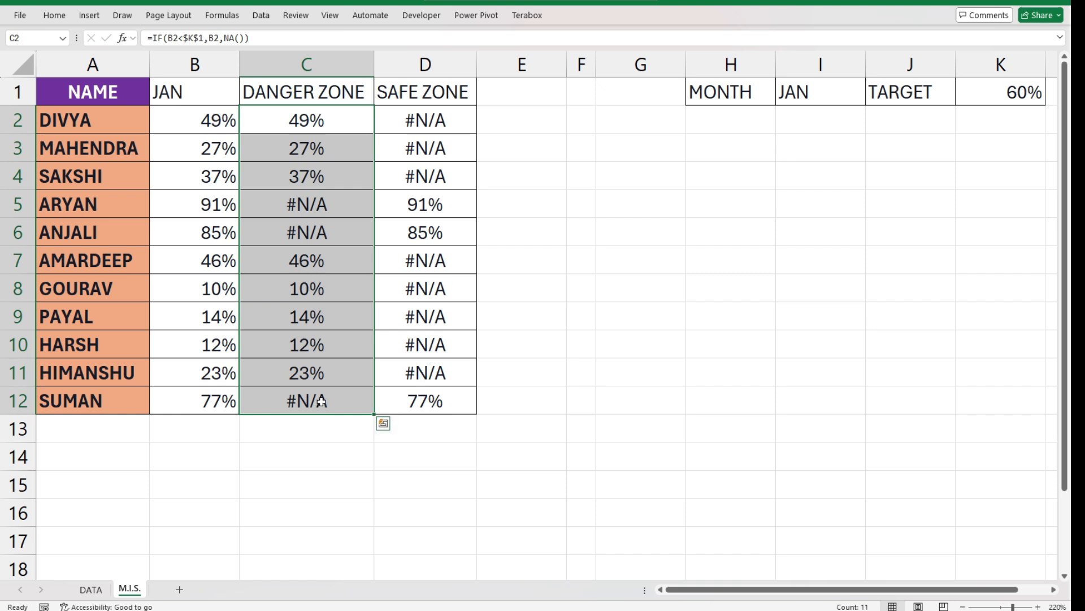
{"action": "left_click_drag", "start_coordinate": [425, 121], "coordinate": [427, 371]}
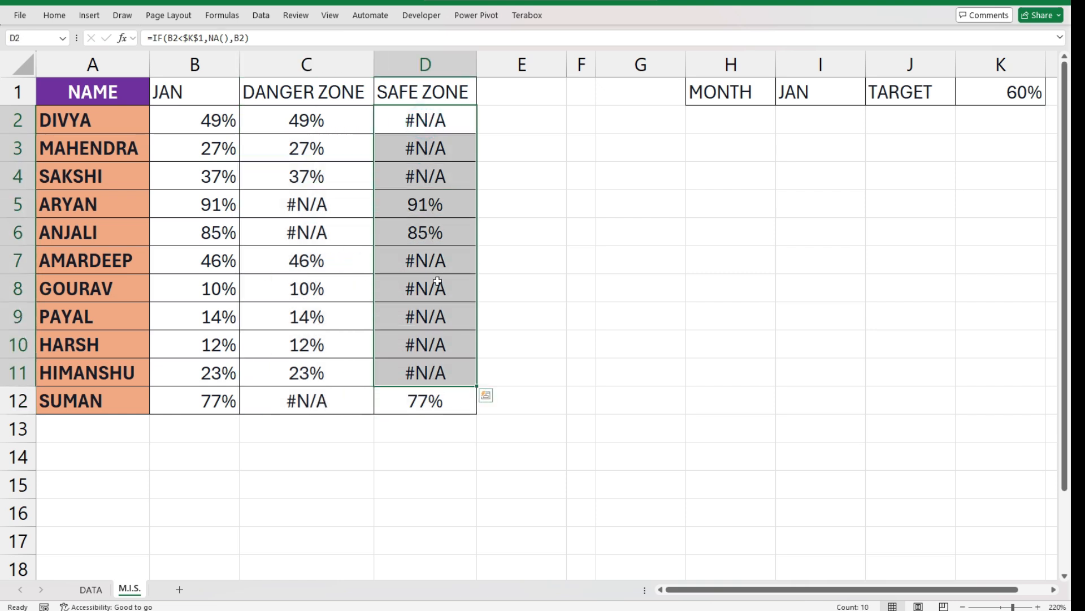
{"action": "left_click", "coordinate": [435, 206]}
{"action": "left_click", "coordinate": [433, 234]}
{"action": "left_click", "coordinate": [426, 399]}
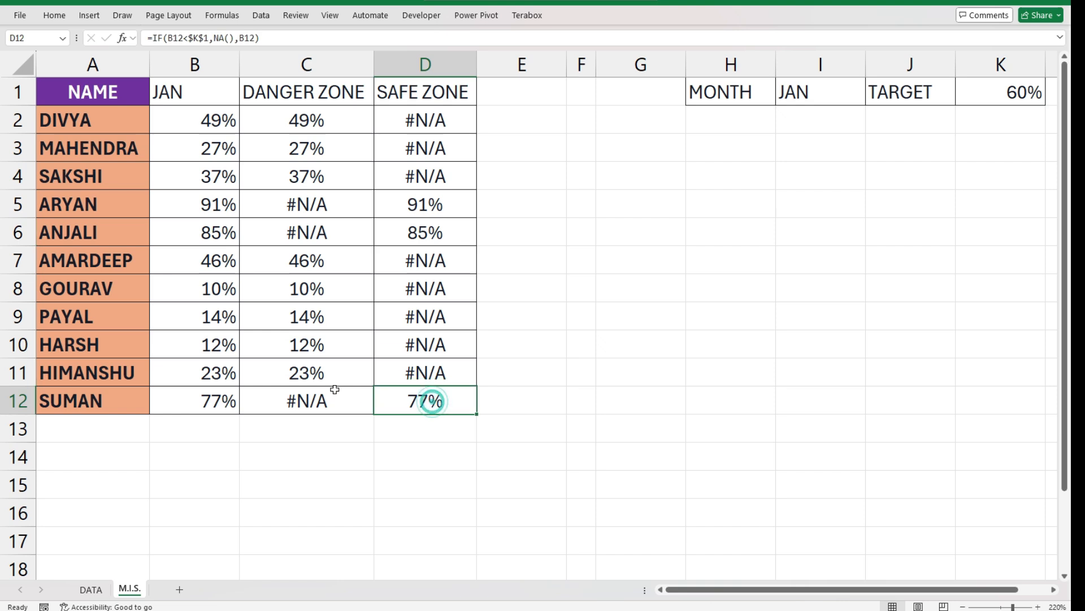
{"action": "left_click", "coordinate": [333, 371]}
{"action": "left_click", "coordinate": [330, 342]}
{"action": "left_click", "coordinate": [327, 311]}
{"action": "left_click", "coordinate": [339, 287]}
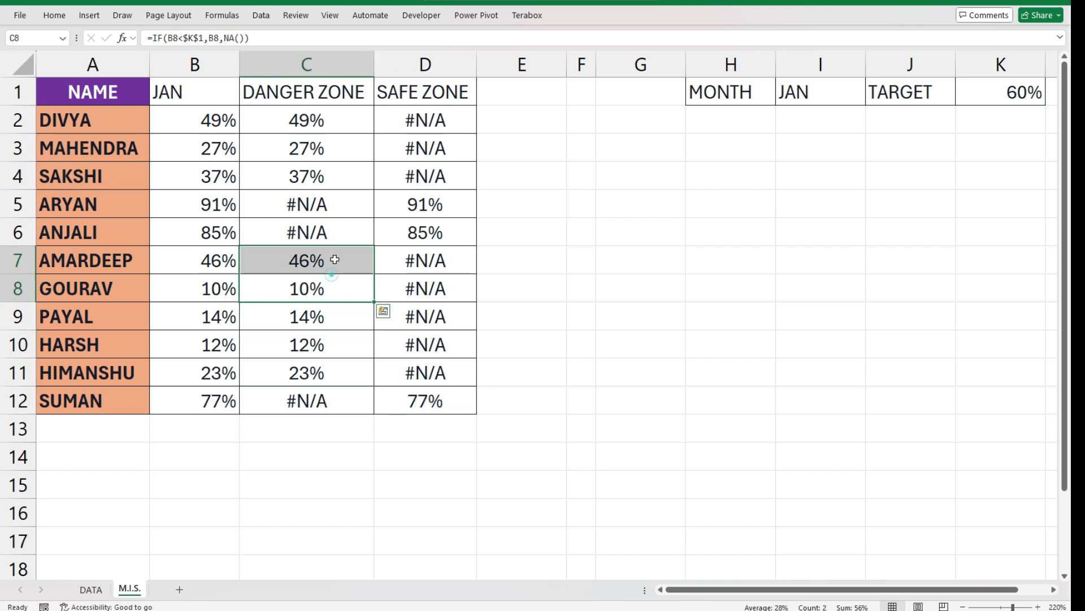
{"action": "left_click", "coordinate": [335, 271]}
{"action": "left_click", "coordinate": [340, 124]}
{"action": "left_click", "coordinate": [330, 155]}
{"action": "left_click", "coordinate": [323, 172]}
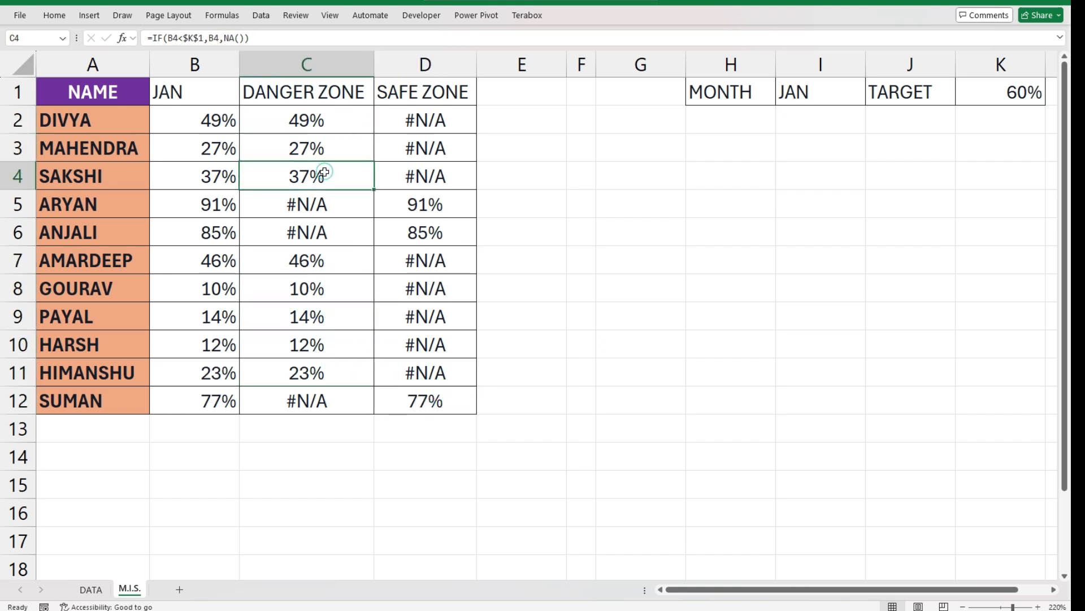